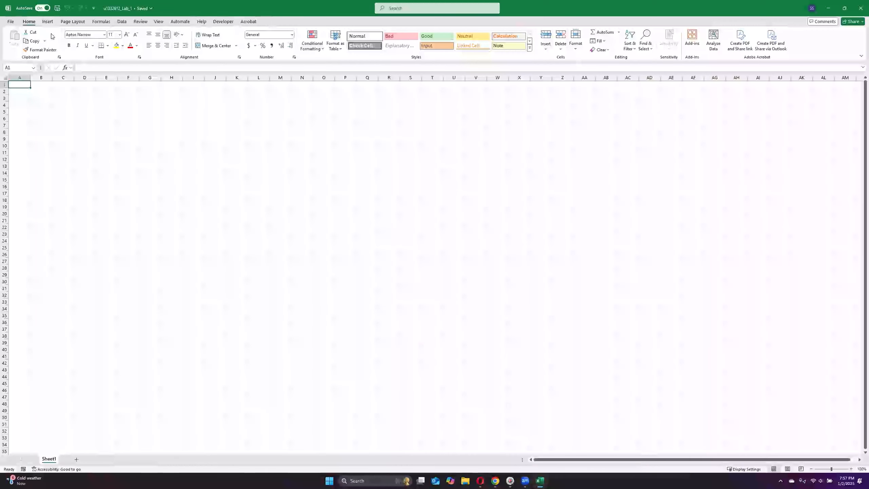
Step: Examine the available command groups for inserting, page layout, formulas, data, review, automation and basic formatting
click(48, 22)
click(74, 22)
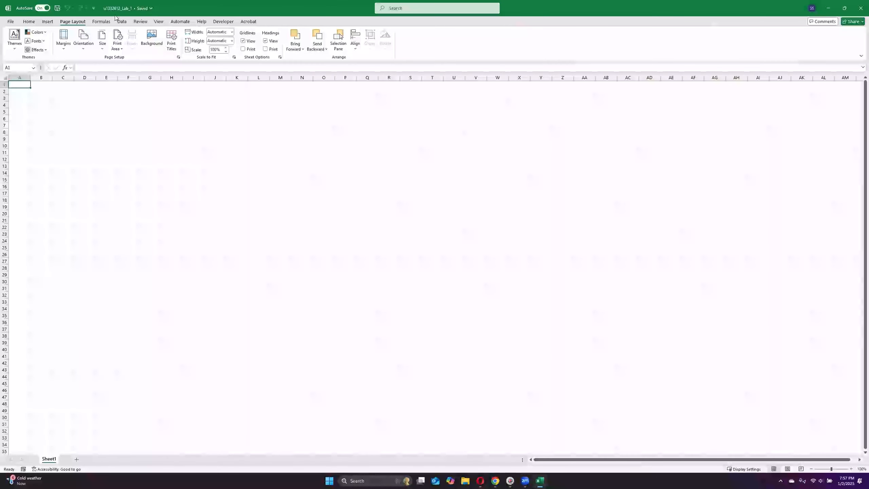
click(101, 22)
click(122, 21)
click(140, 21)
click(180, 21)
click(31, 23)
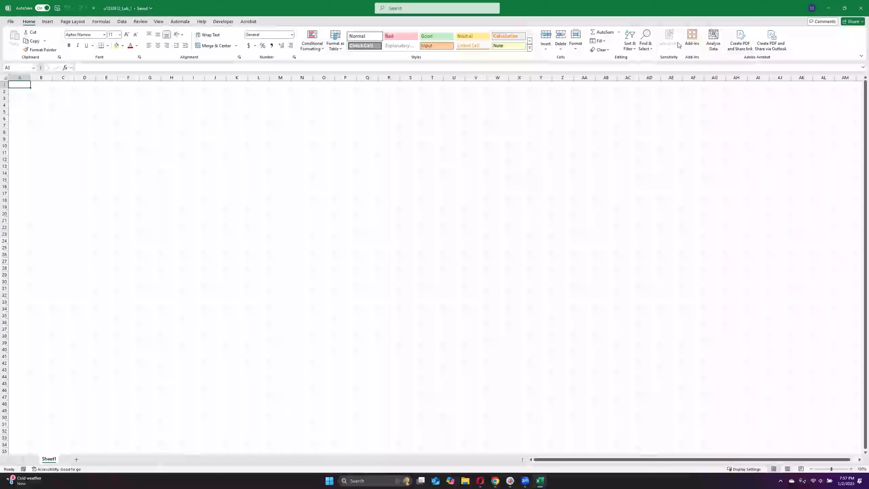
click(47, 22)
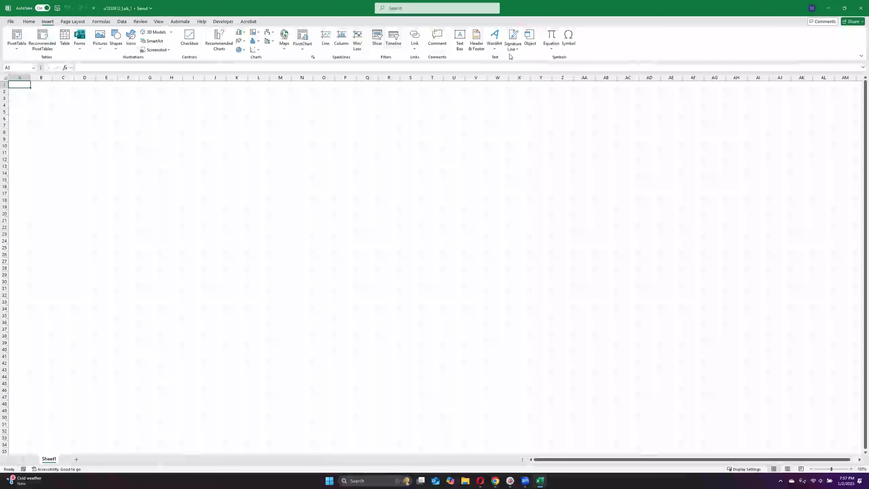
click(30, 22)
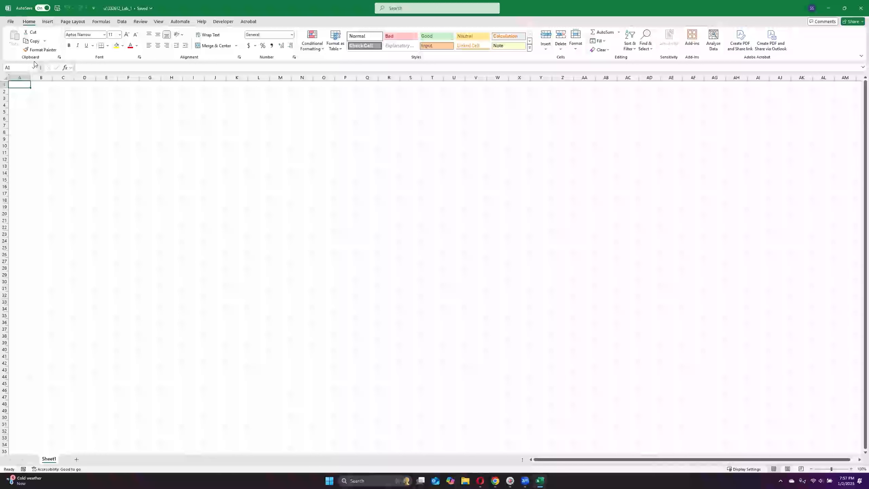
Step: Select cell J4 and return to cell A1 by entering its cell reference
click(7, 68)
click(23, 66)
click(214, 107)
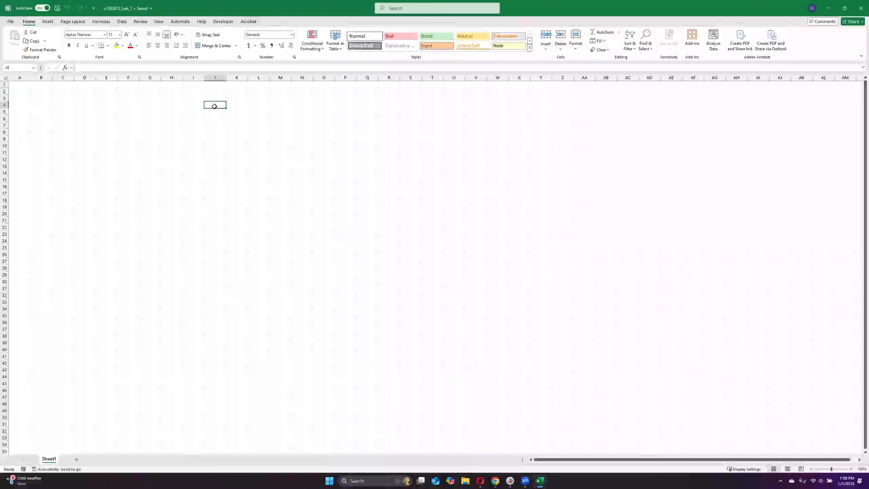
click(14, 68)
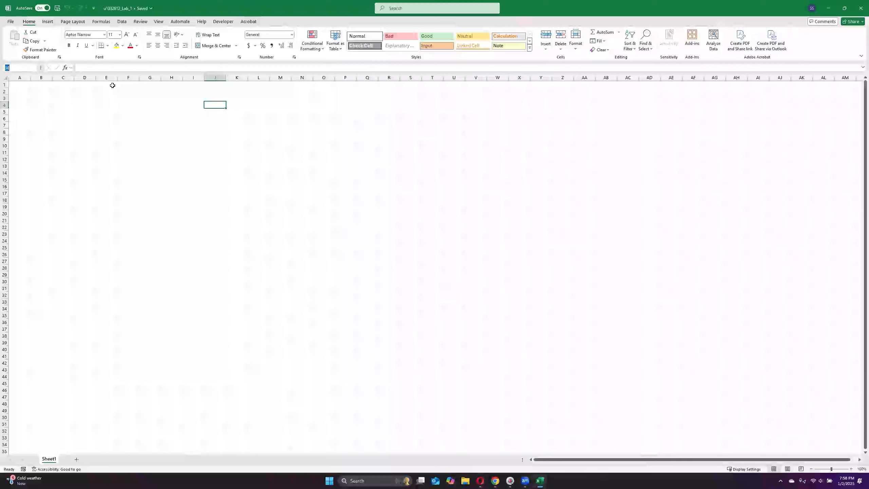
key(BackSpace)
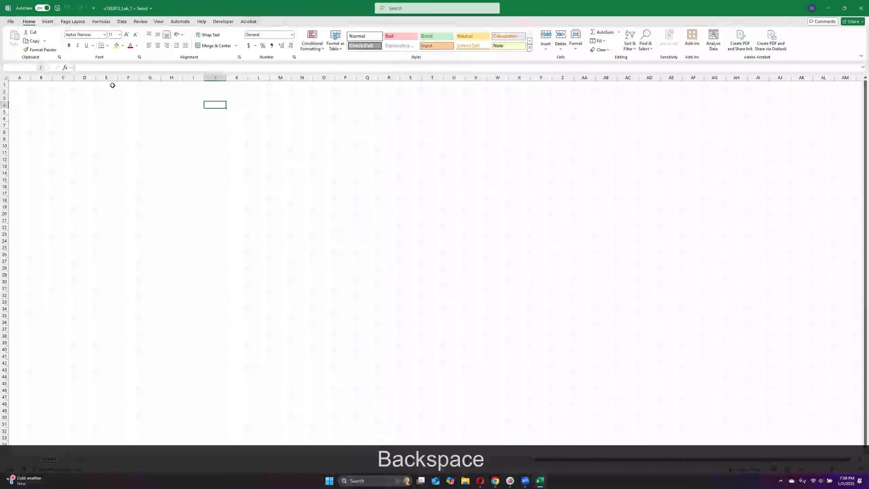
text(a1)
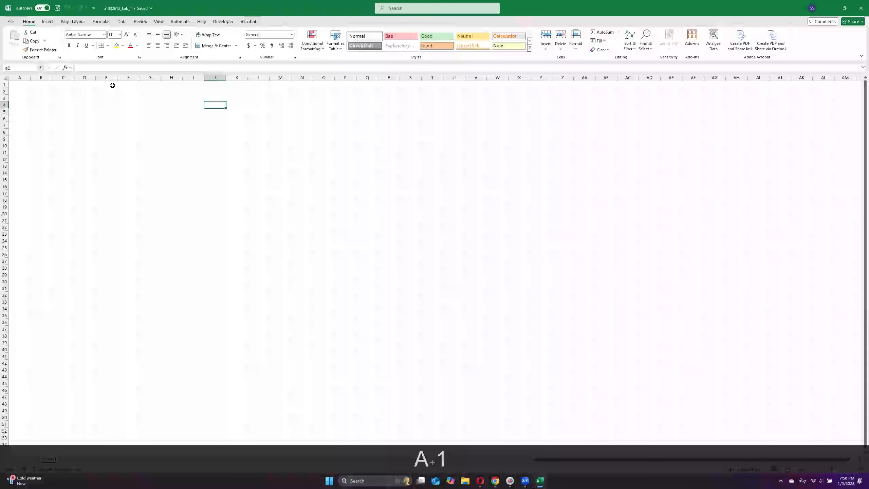
key(Return)
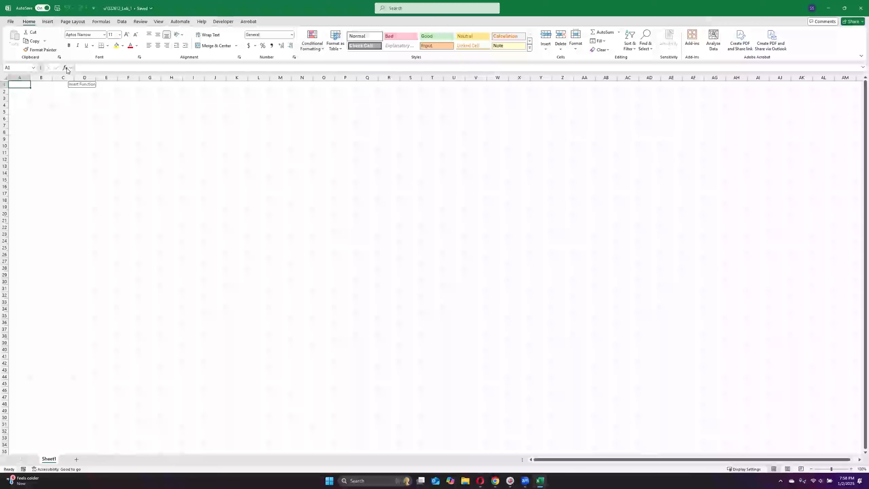
Step: Search the function library for "sum", open the SUM function's arguments for cell A1 and cancel the insertion
click(66, 68)
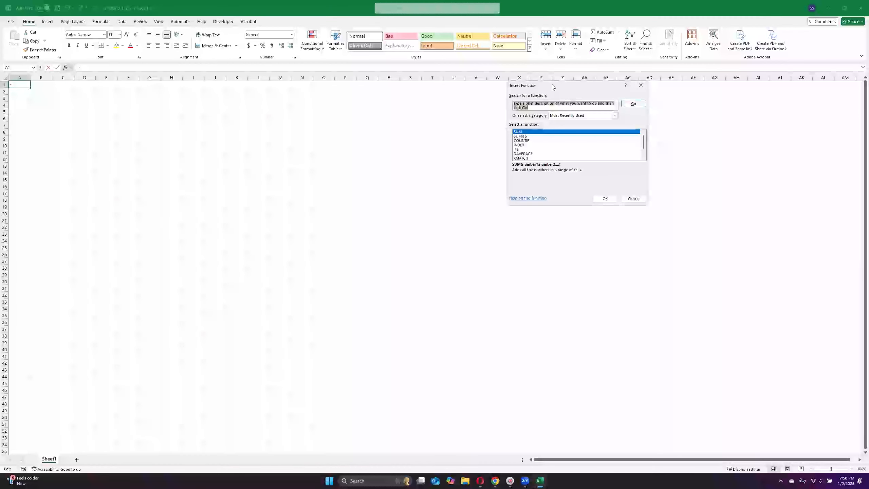
drag(550, 84, 413, 107)
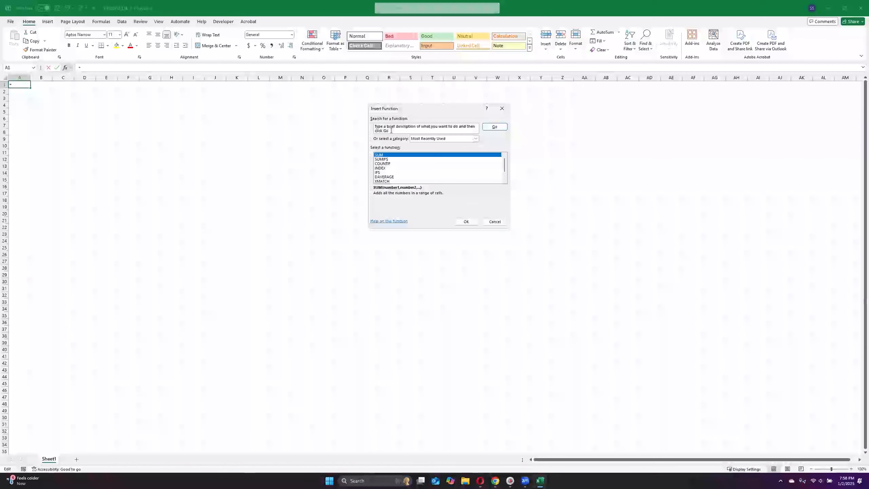
key(BackSpace)
text(sum)
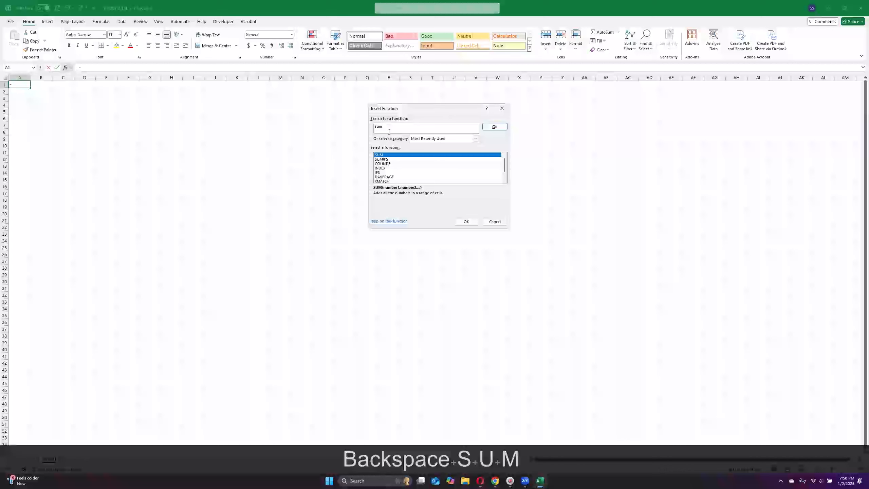
click(494, 127)
scroll(395, 164, down, 3)
scroll(400, 166, up, 4)
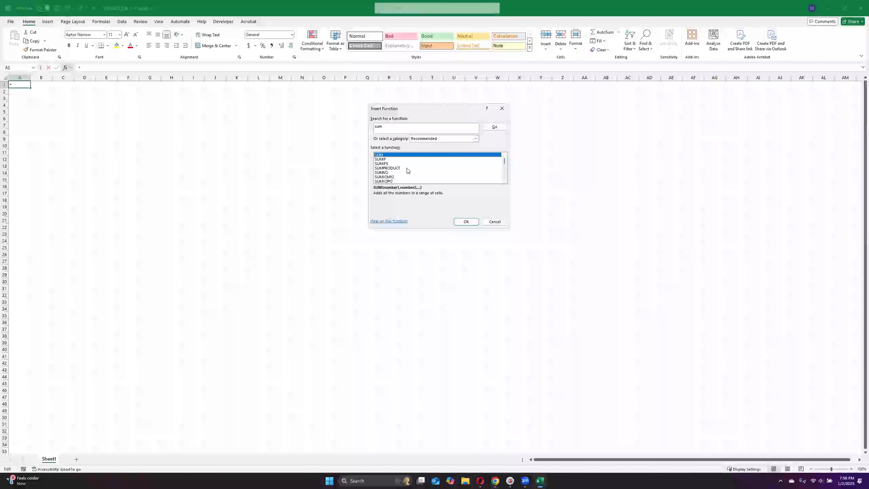
click(466, 221)
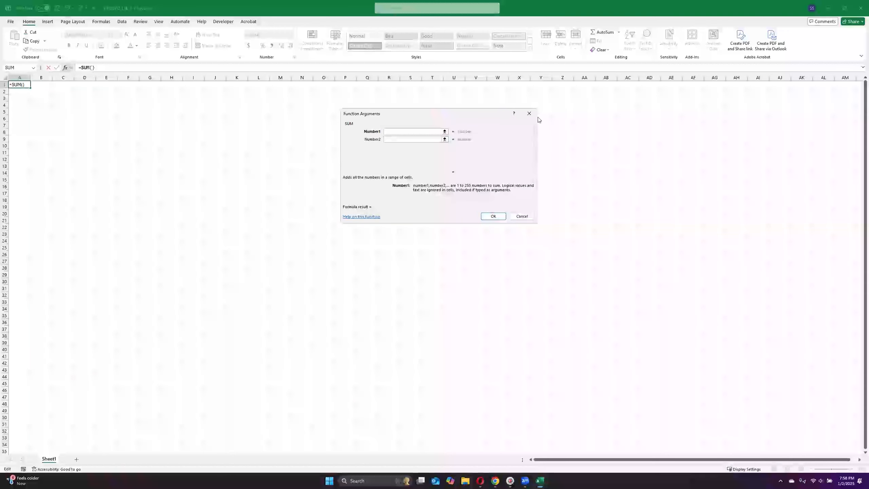
click(529, 114)
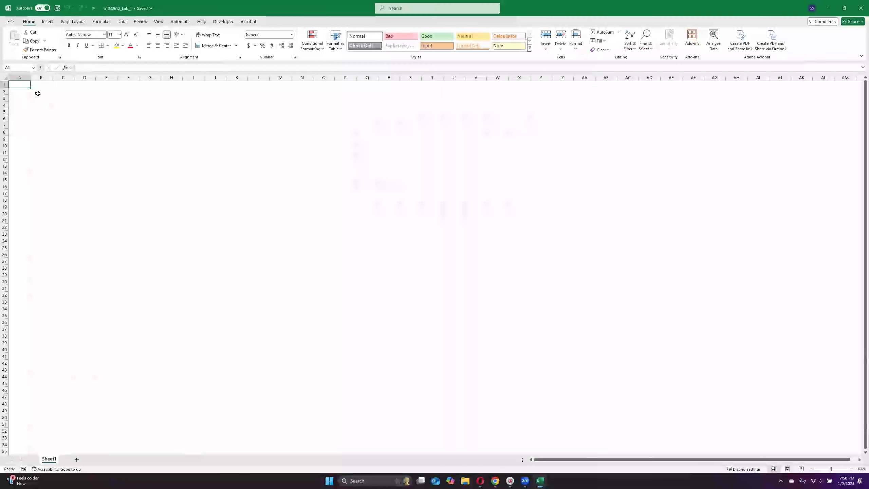
Step: Enter sample text directly in cell A1 and erase it
click(80, 68)
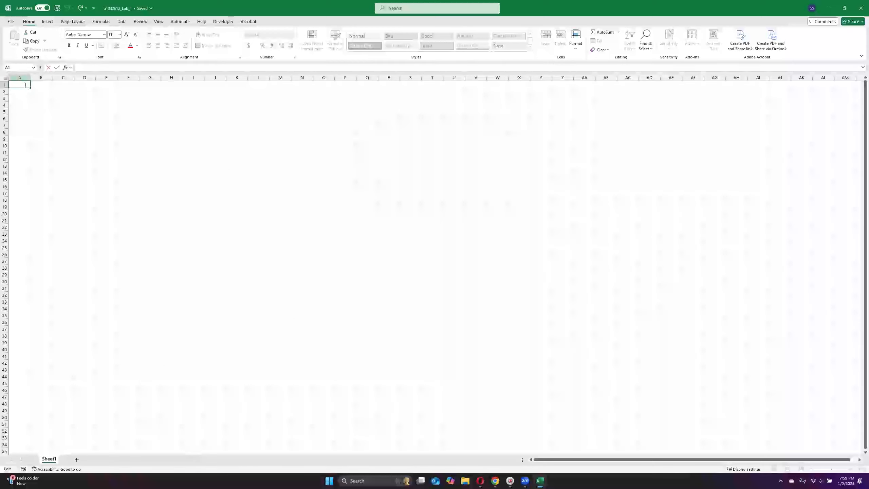
text(asdhjrecu)
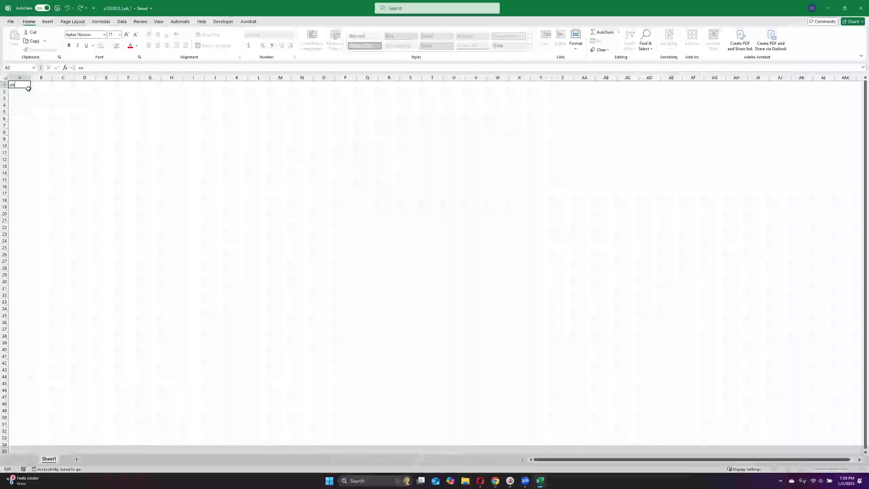
key(BackSpace)
key(BackSpace)
key(BackSpace)
key(BackSpace)
key(BackSpace)
key(BackSpace)
key(BackSpace)
key(BackSpace)
key(BackSpace)
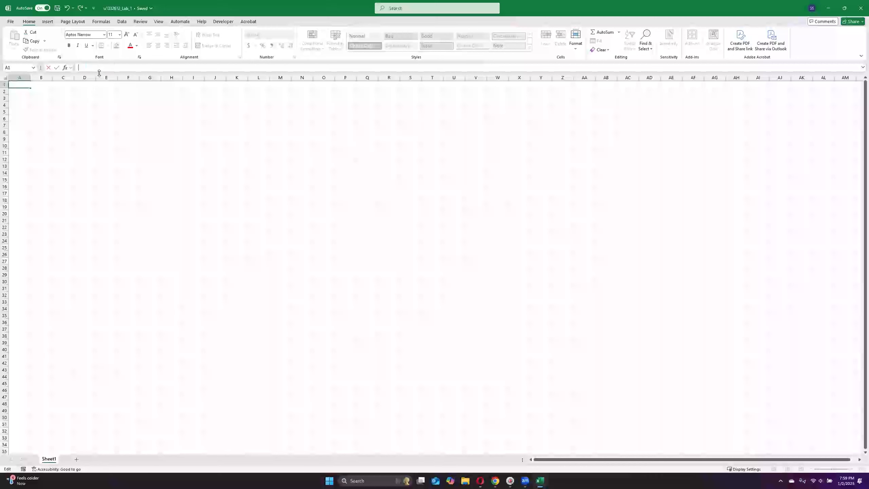
Step: Enter "sdhtdhis" in cell A1 through the formula bar, erase it and return to cell A1
text(sdhtd)
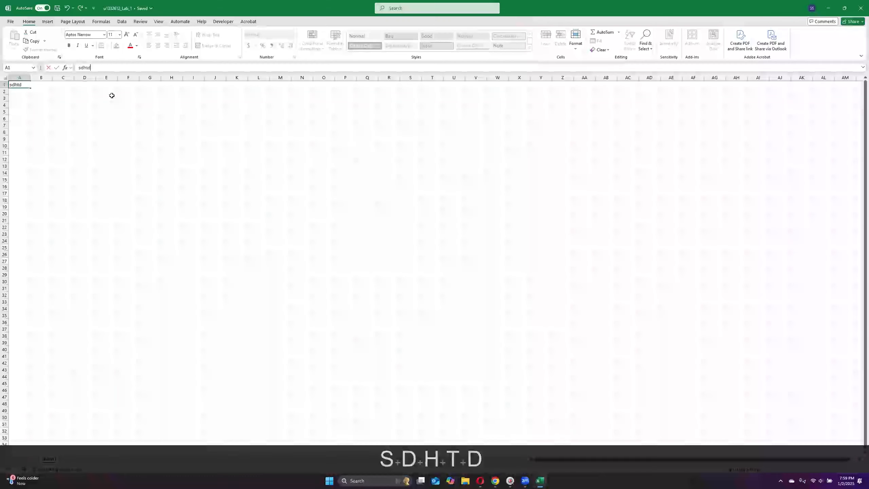
text(his)
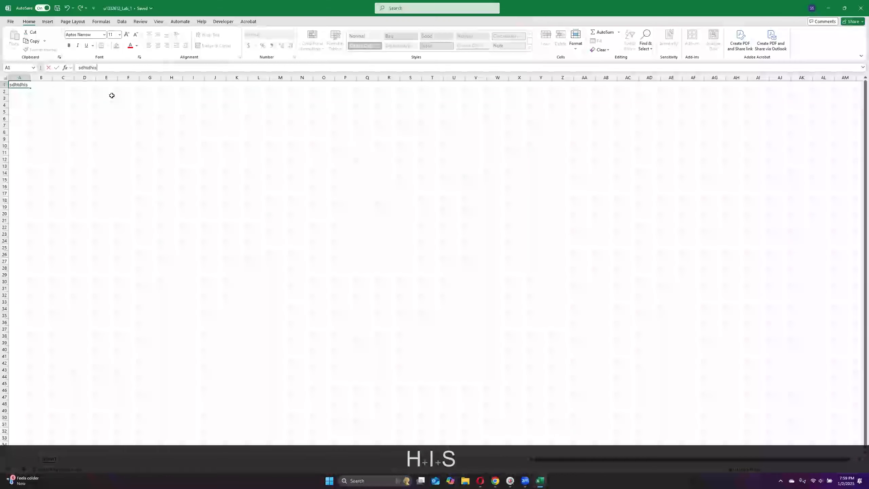
key(BackSpace)
key(BackSpace)
key(BackSpace)
key(BackSpace)
key(BackSpace)
key(BackSpace)
key(BackSpace)
key(BackSpace)
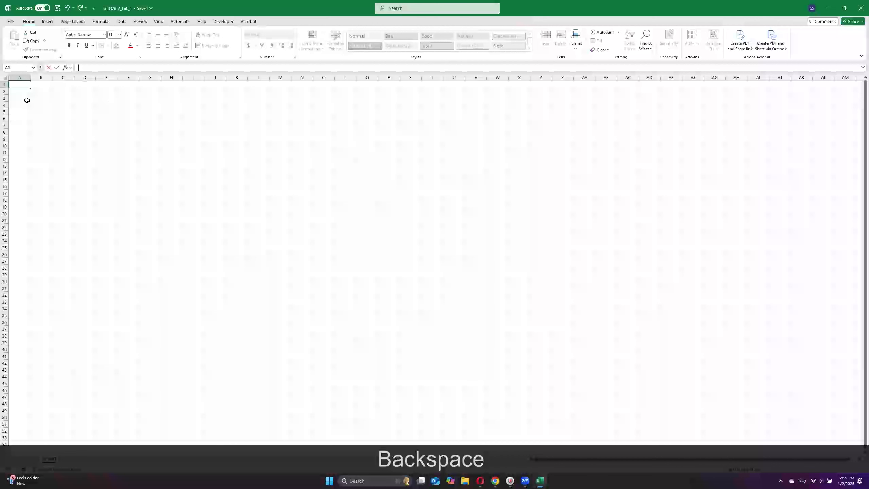
click(26, 92)
key(Up)
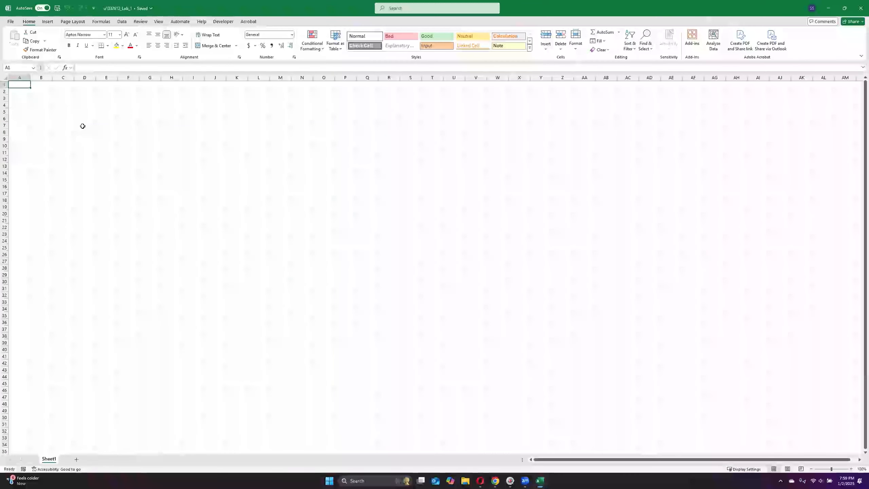
Step: Select cells A2 and M11 in turn to check their column and row references, and return to cell A1
click(22, 93)
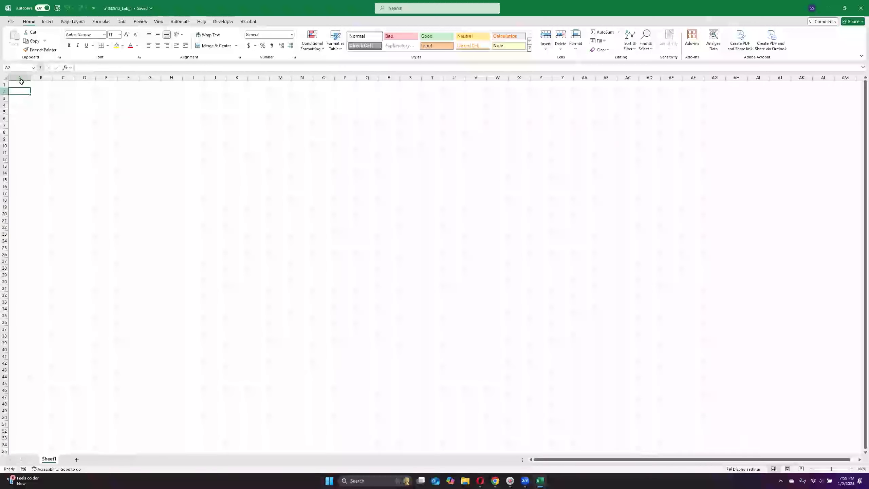
click(286, 150)
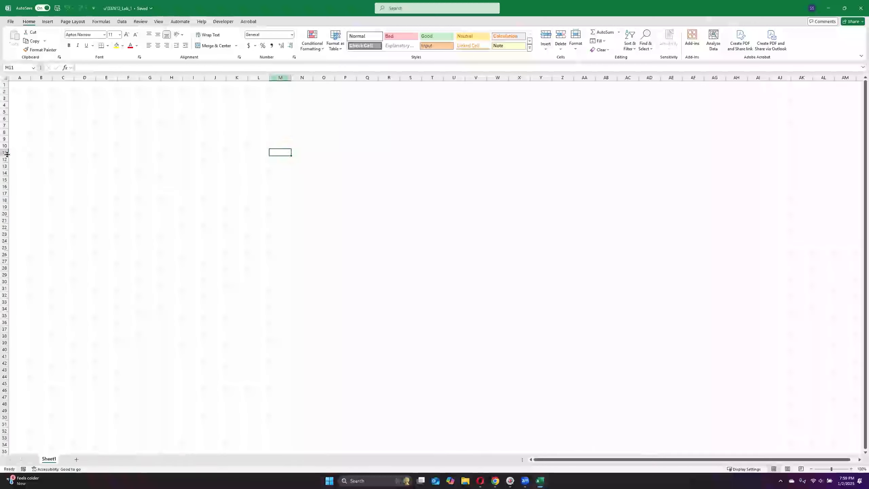
click(19, 84)
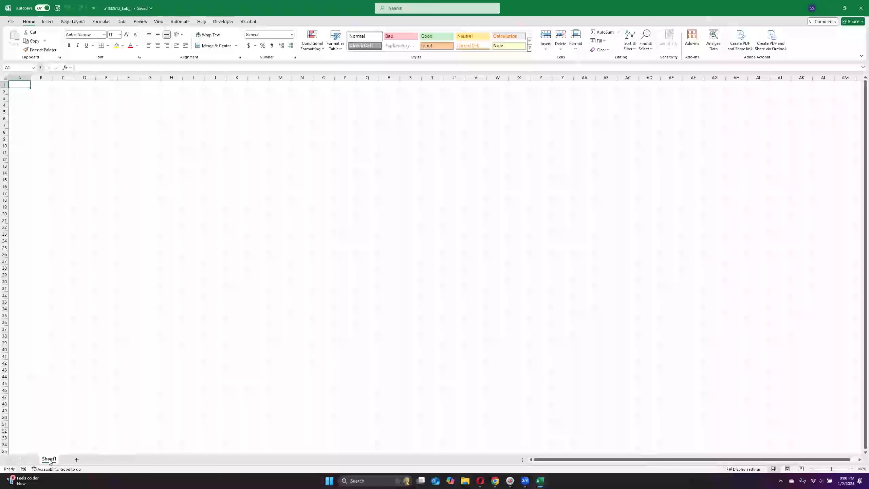
Step: Add a new worksheet and enter "asd" in cell A1 and "asf" in cell J16
click(75, 459)
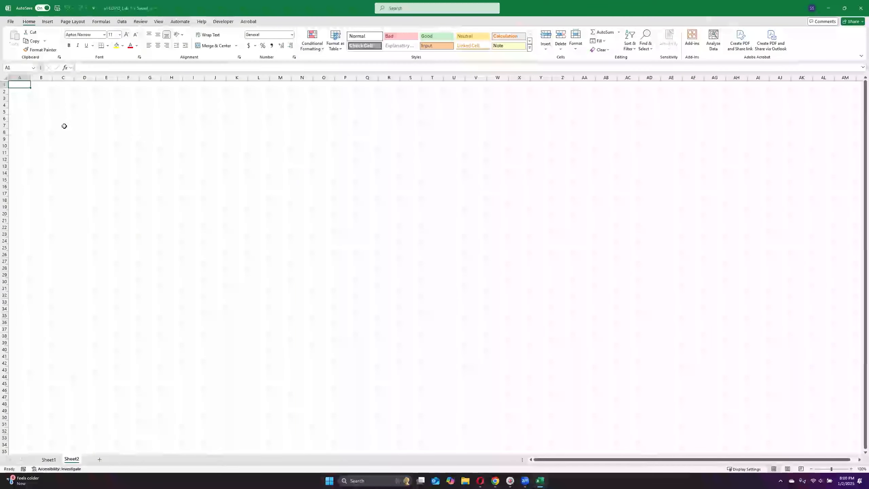
text(asd)
text(asf)
click(79, 295)
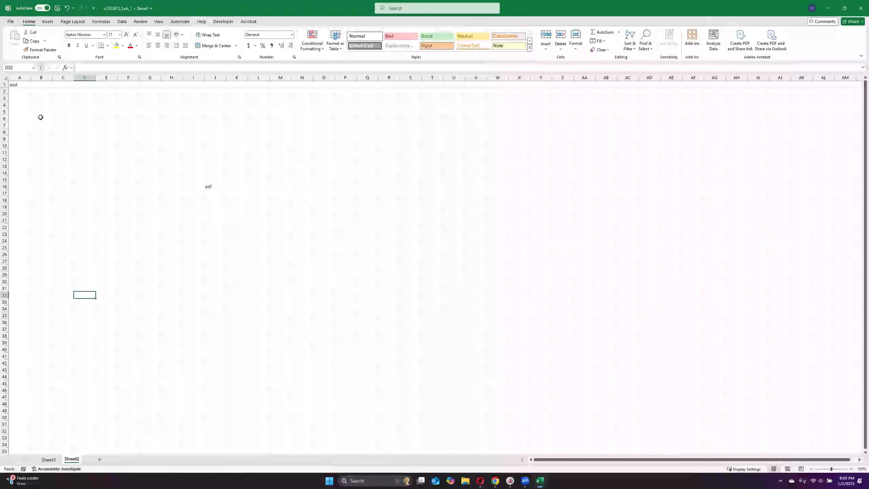
Step: Compare Sheet1 with Sheet2, and clear cells J16 and A1 on Sheet2
click(50, 460)
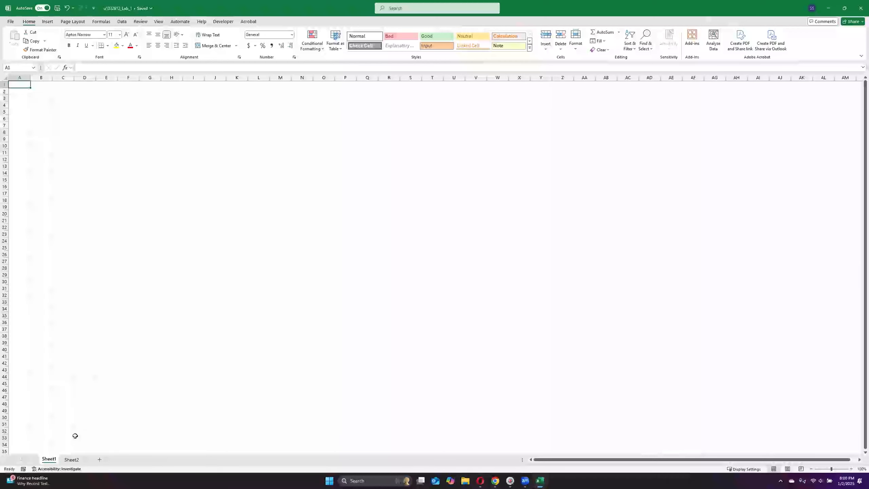
click(70, 459)
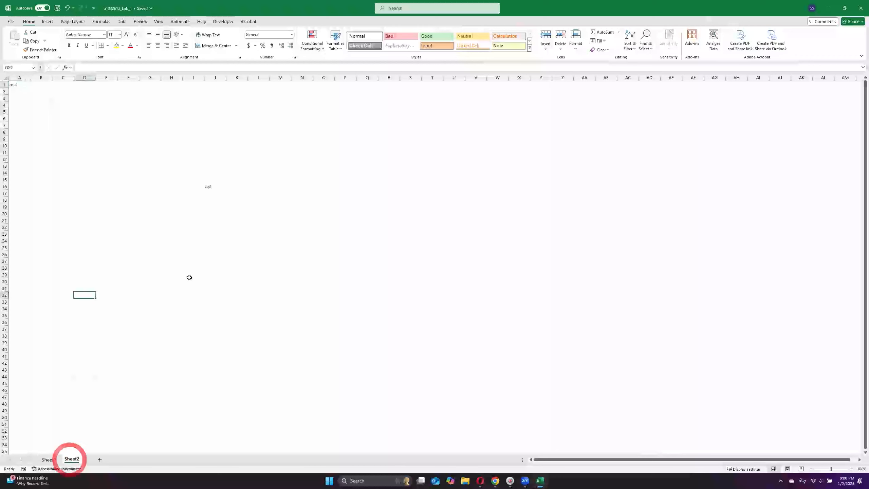
click(215, 186)
key(Delete)
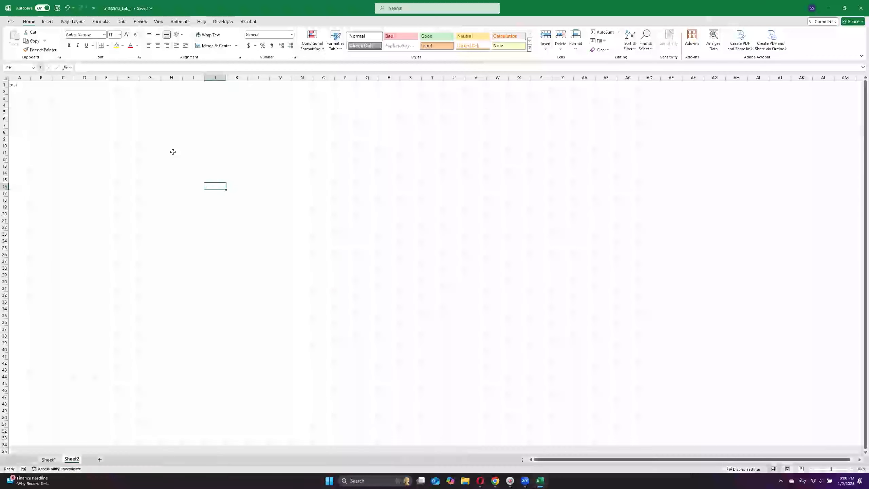
click(19, 85)
key(Delete)
Step: Return to Sheet1 and permanently delete Sheet2 from the workbook
click(45, 459)
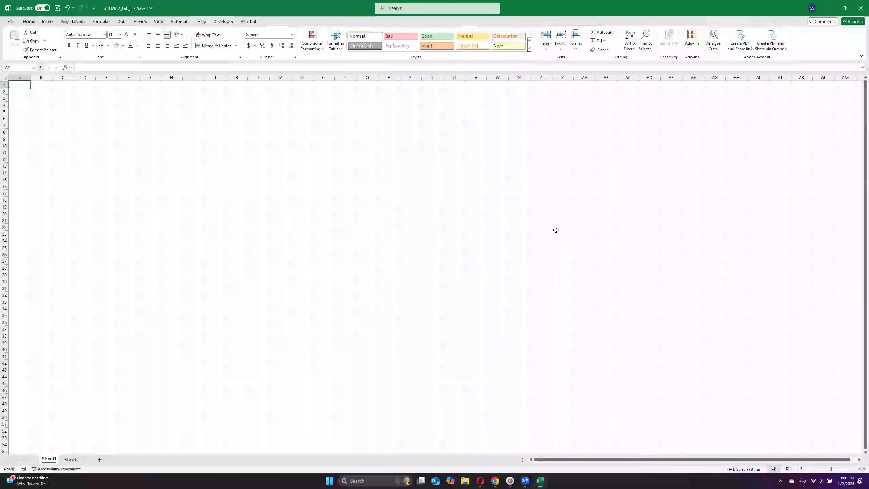
right_click(66, 461)
click(88, 355)
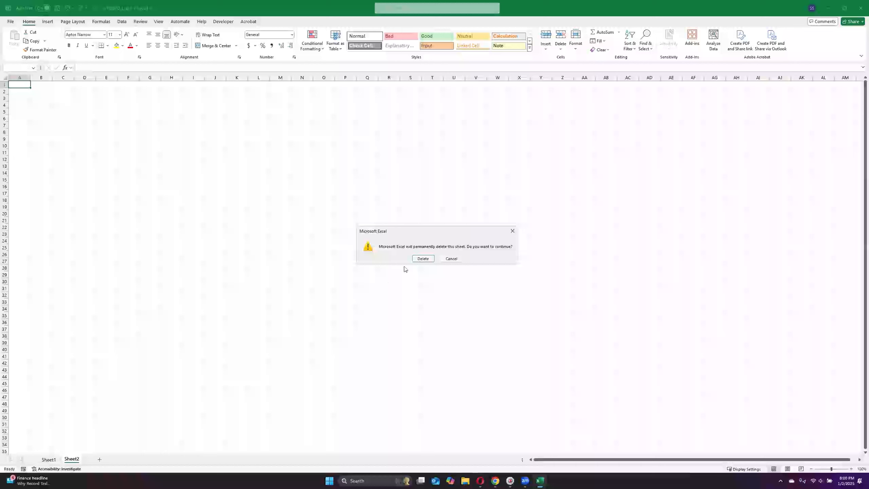
click(423, 258)
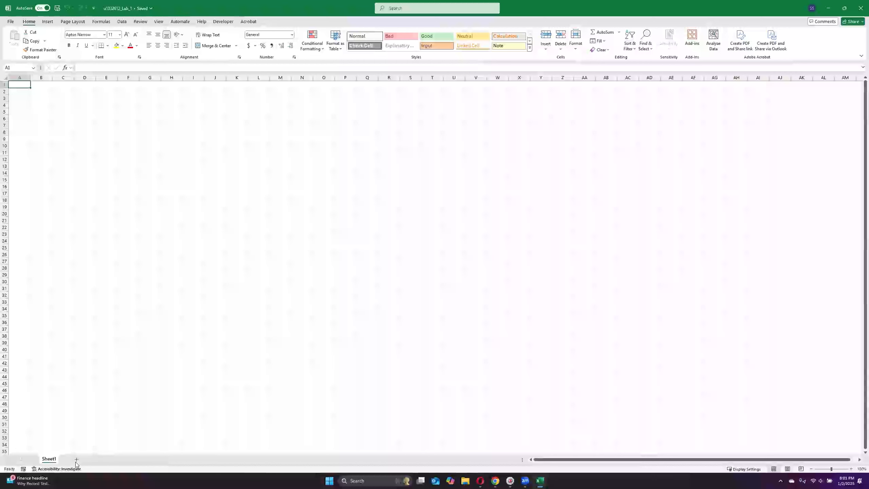
Step: Add a new worksheet and rename it Scores
click(76, 459)
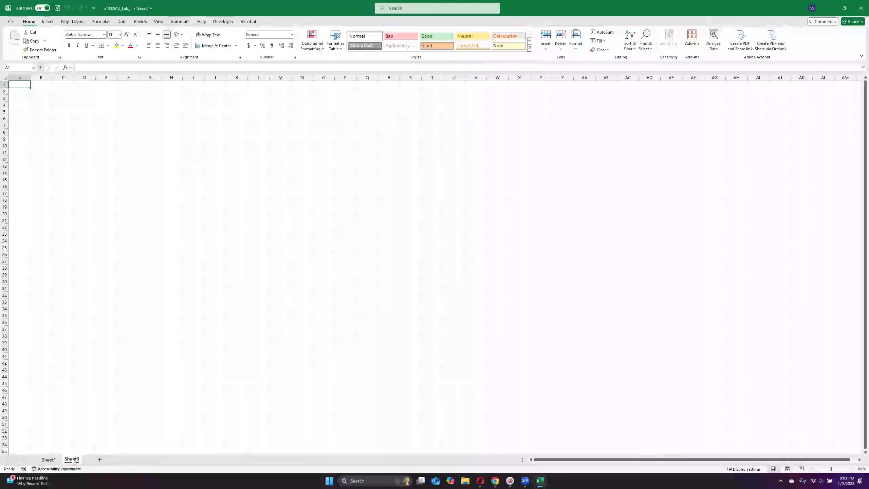
right_click(72, 459)
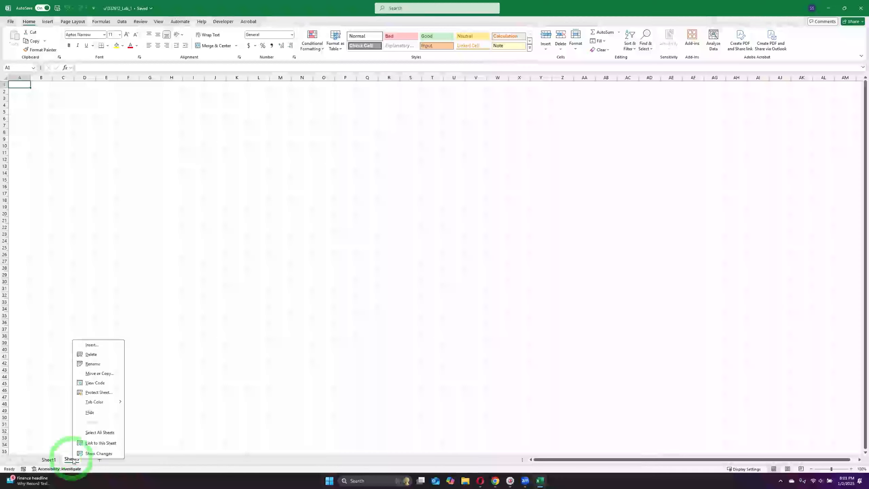
click(92, 364)
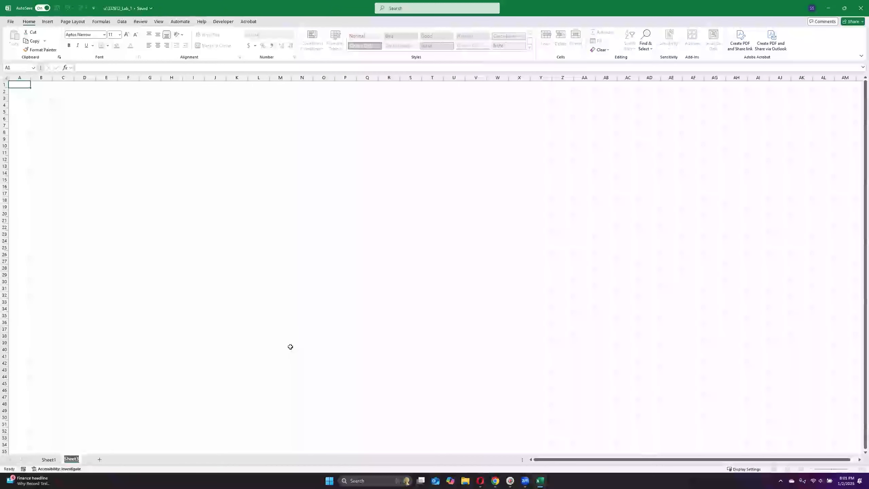
text(SCORES)
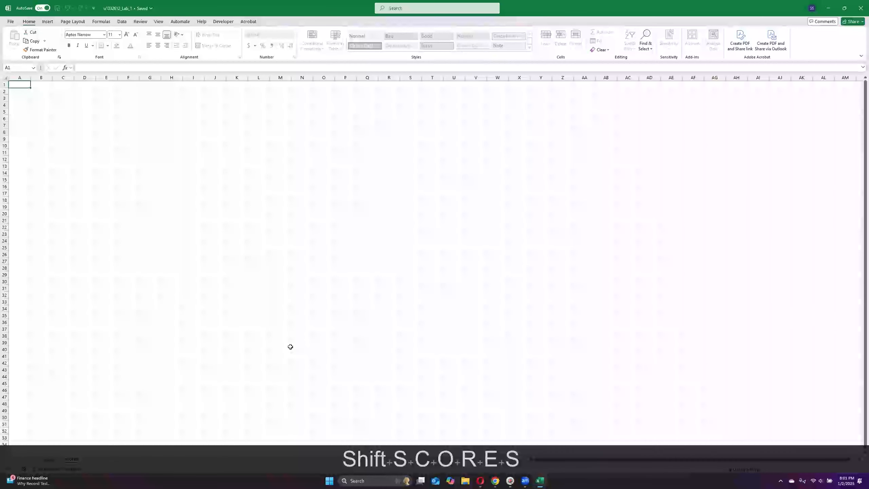
key(Return)
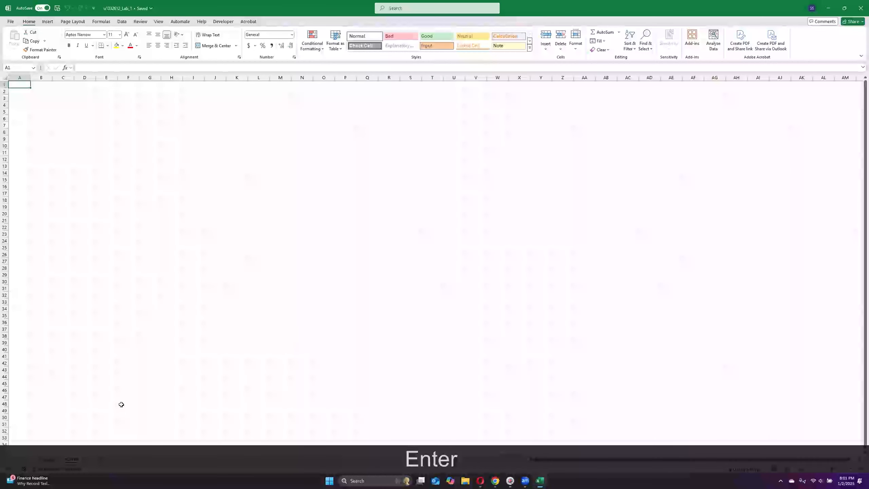
Step: Create a copy of the Scores sheet within the same workbook, placed before Sheet1
right_click(72, 460)
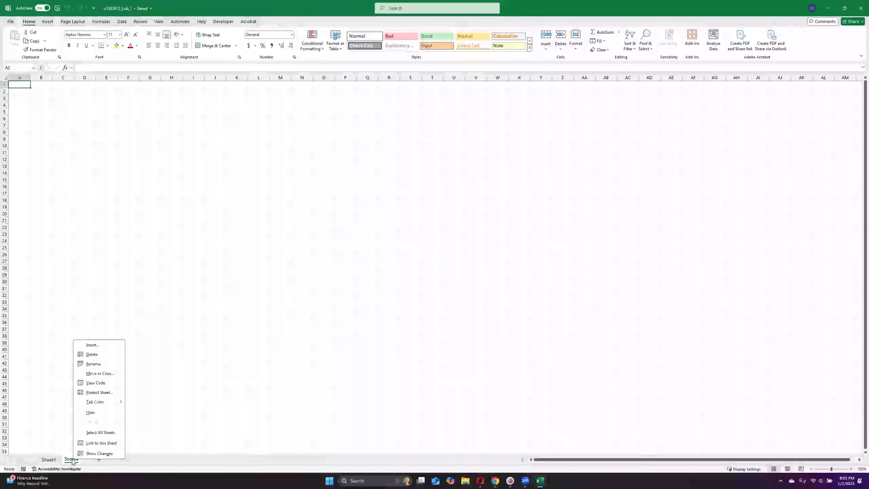
click(97, 373)
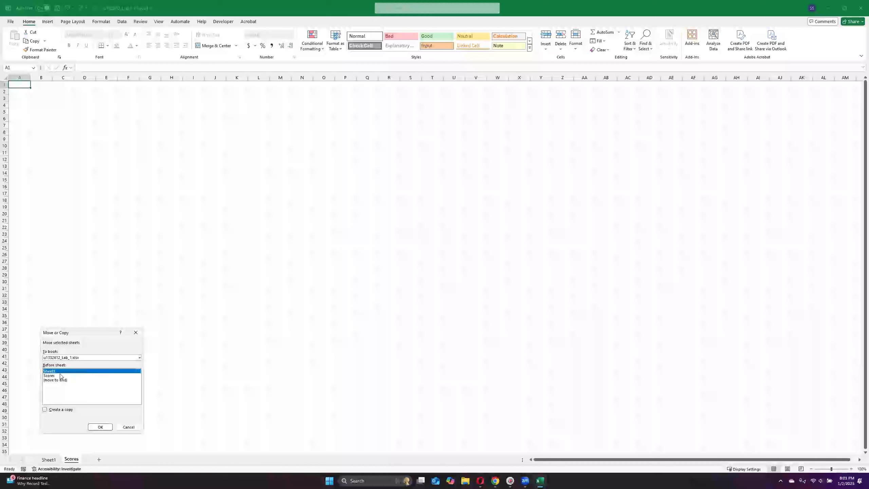
click(45, 409)
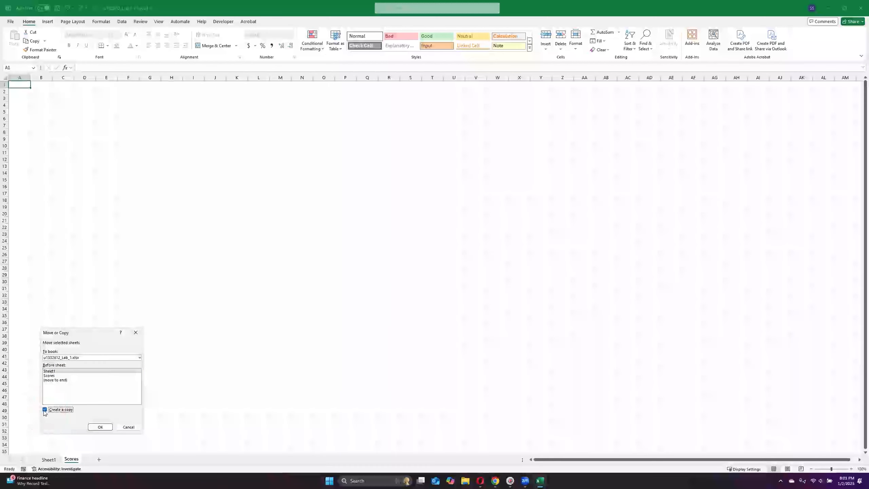
click(101, 428)
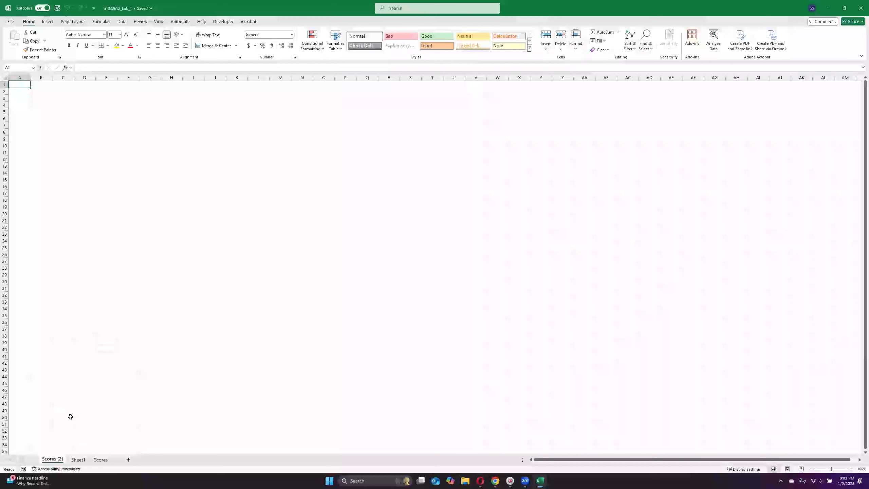
Step: Rename the copied sheet Backup and move the Scores sheet in front of it as the first sheet
right_click(55, 461)
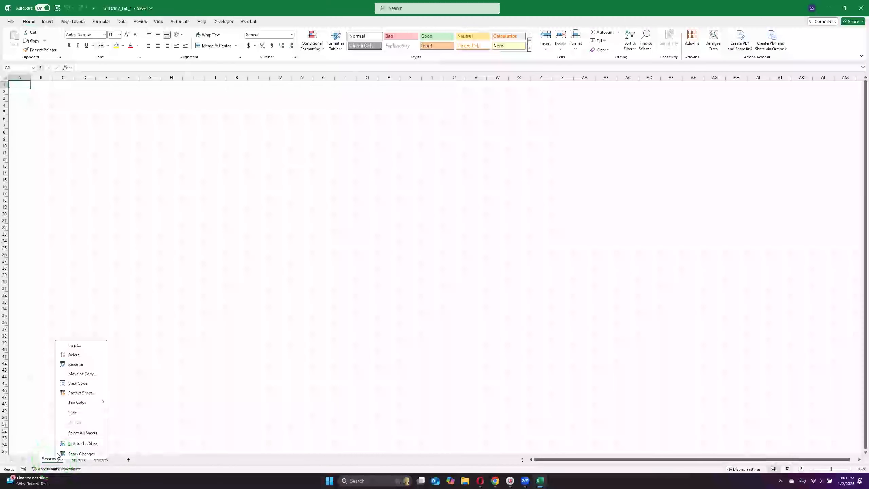
click(51, 459)
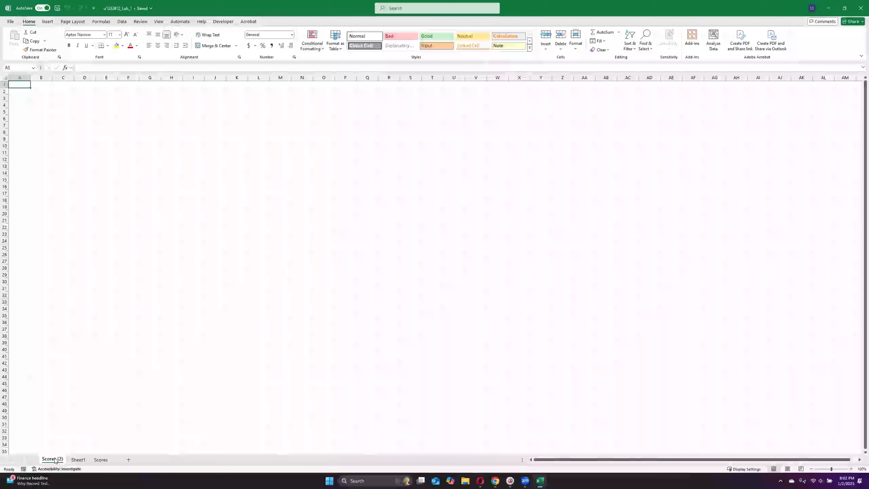
double_click(55, 460)
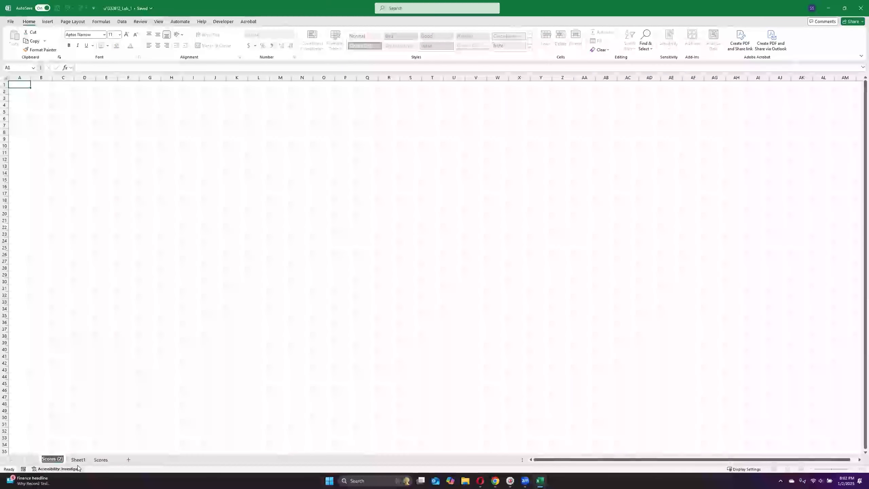
key(BackSpace)
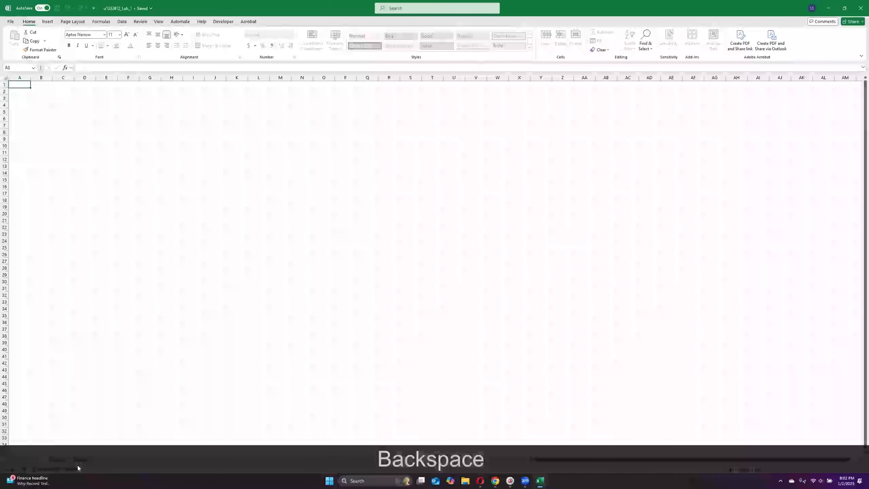
text(Backup)
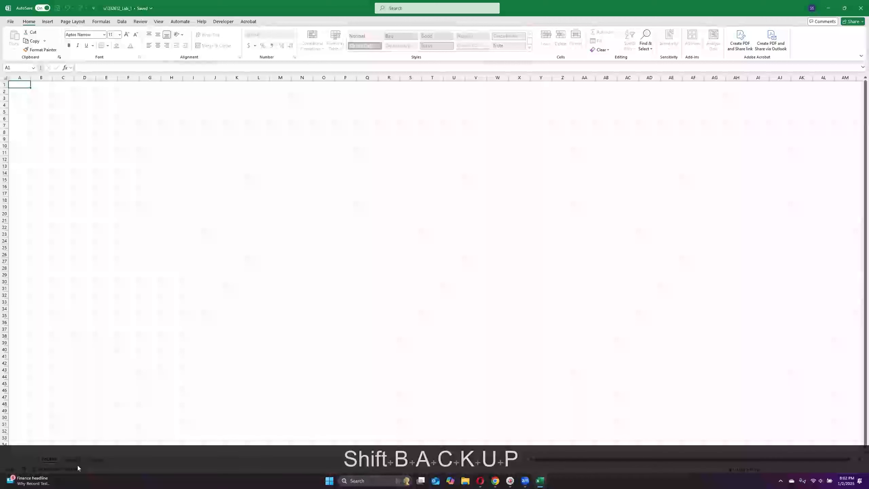
key(Return)
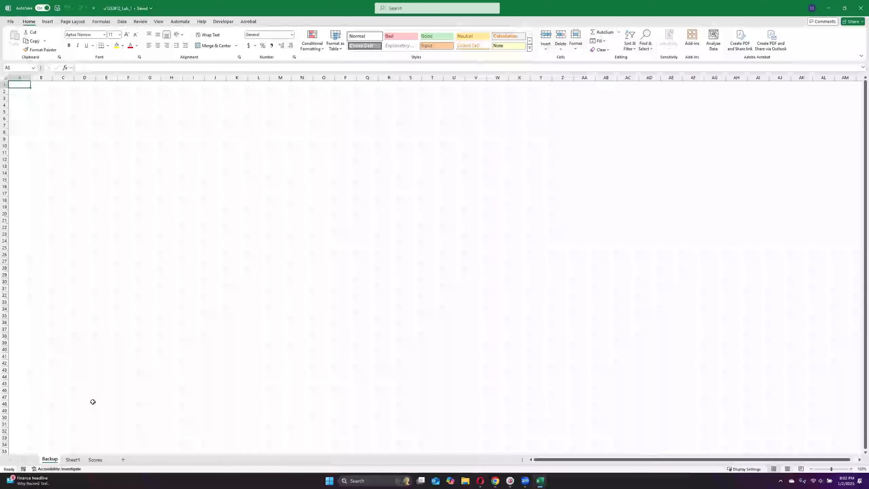
click(95, 459)
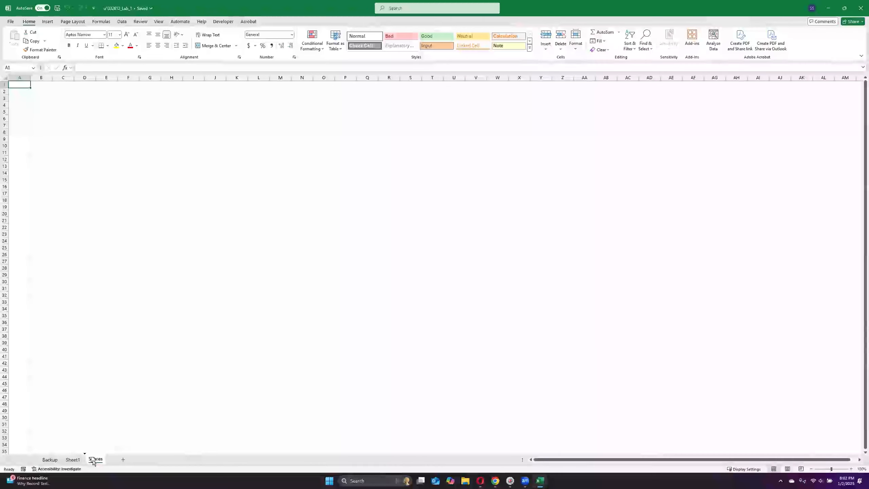
drag(90, 462, 40, 461)
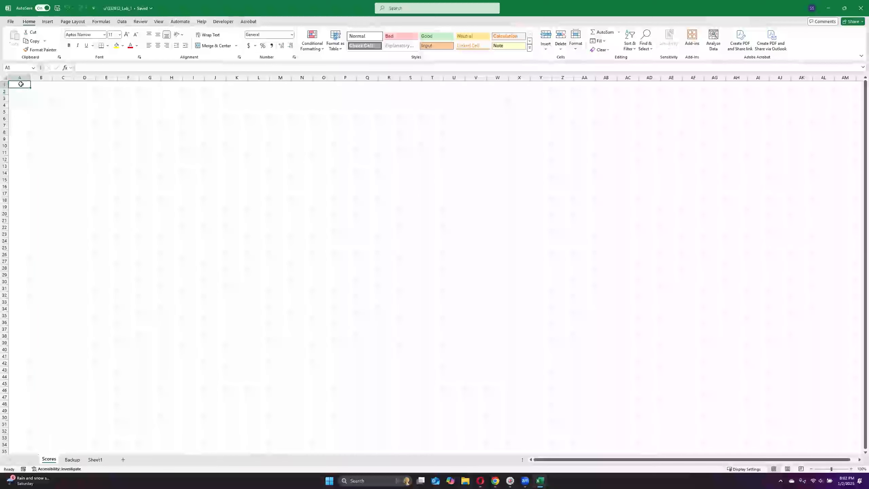
Step: Enter the headers "Student" in cell A1 and "Score" in cell B1 of the Scores sheet
text(Student)
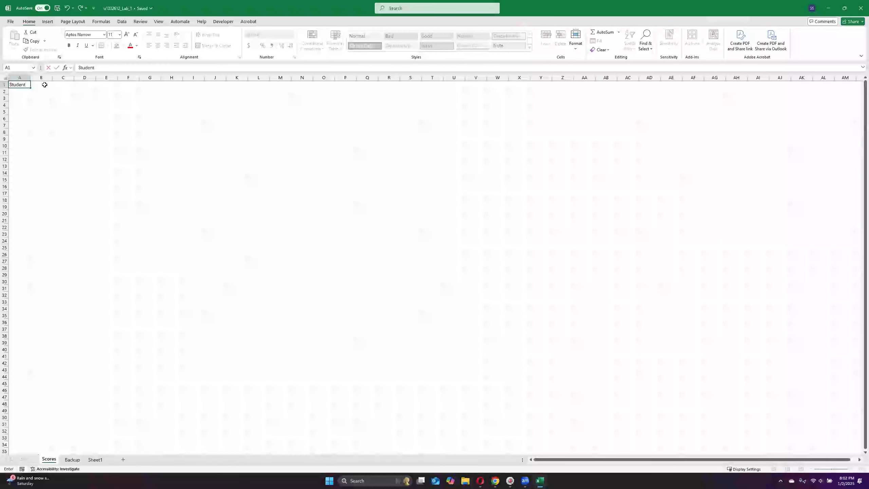
click(45, 85)
text(SCore)
key(BackSpace)
key(BackSpace)
key(BackSpace)
key(BackSpace)
text(core)
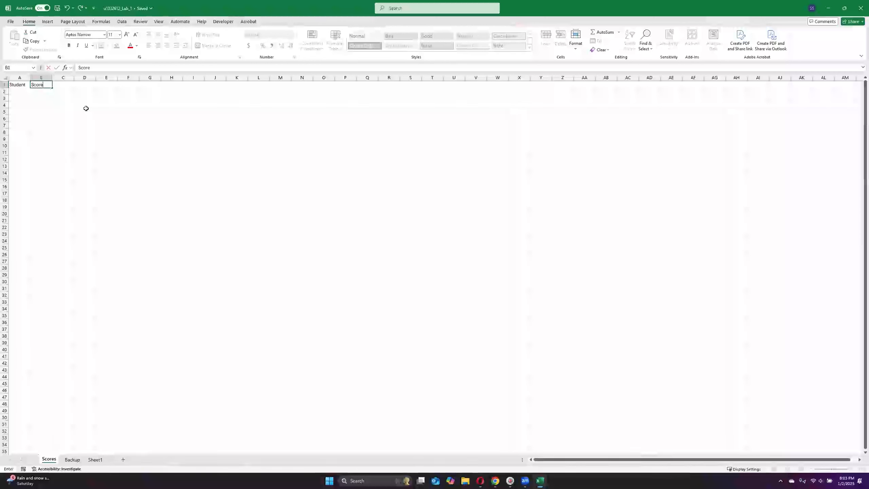
key(Return)
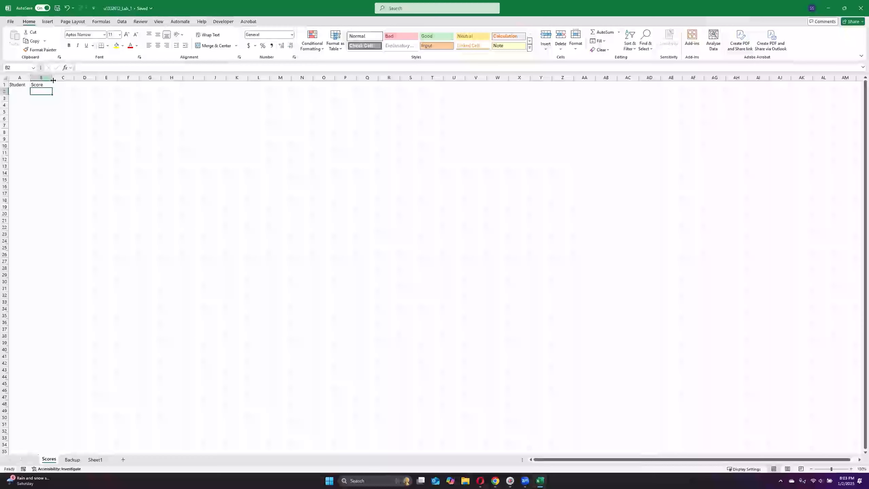
Step: Make the Student and Score headers in A1:B1 bold
click(27, 85)
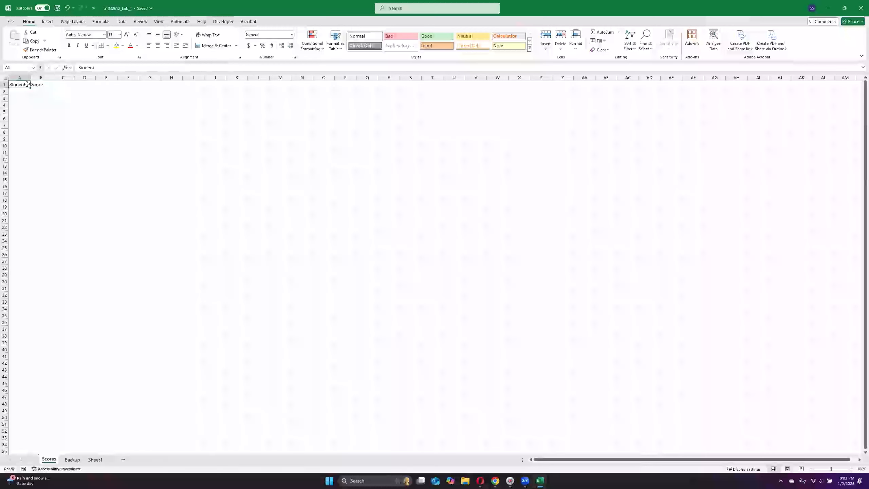
drag(27, 84, 41, 83)
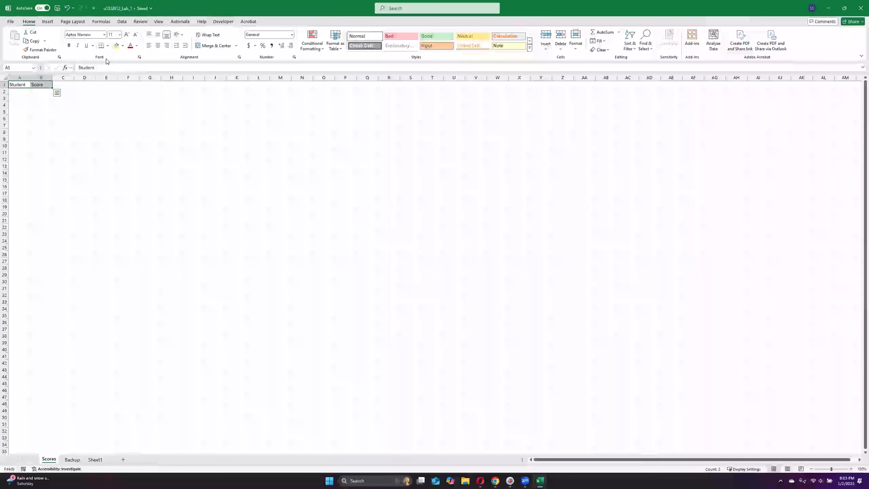
click(69, 46)
click(48, 109)
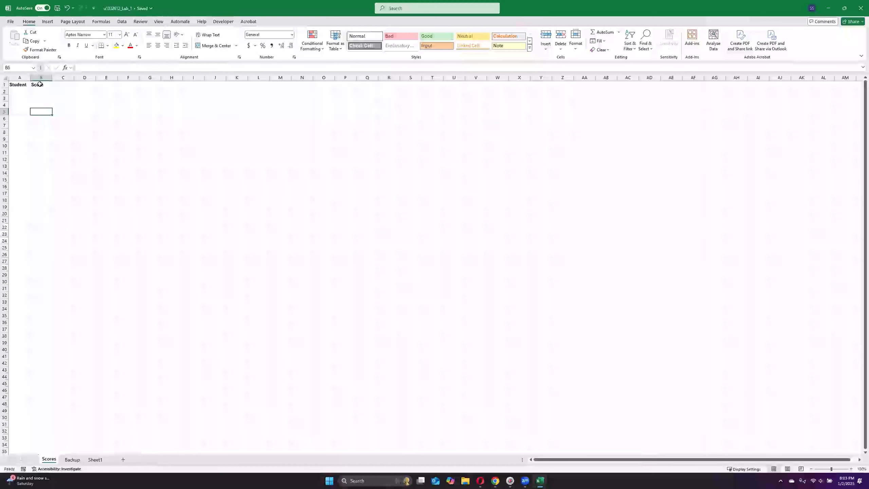
Step: Remove the bold formatting from the headers in A1:B1 and apply it again
drag(17, 84, 39, 84)
click(69, 46)
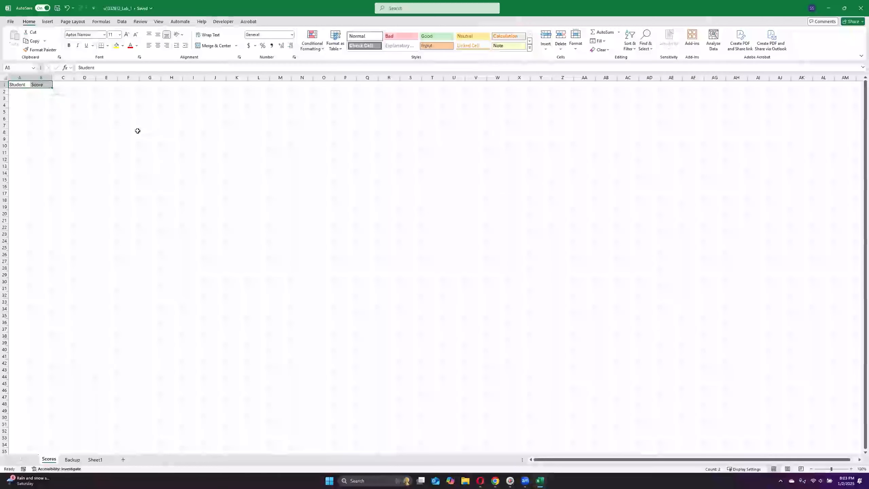
key(ctrl+b)
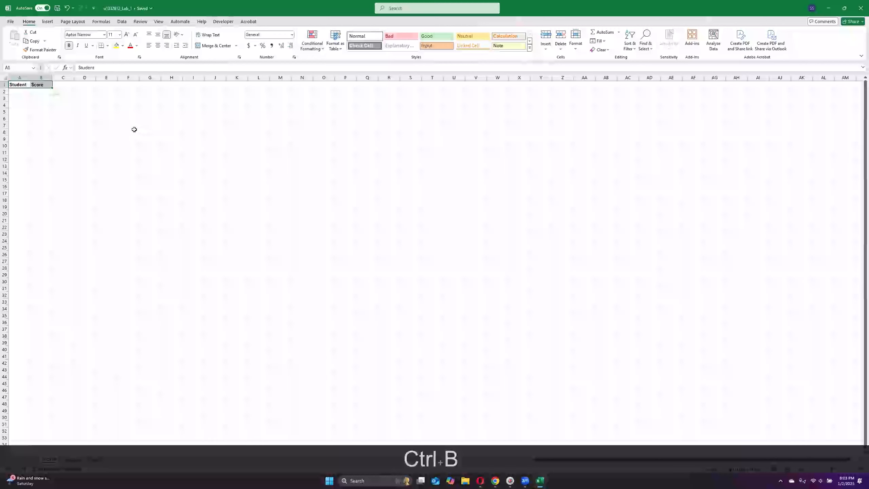
click(33, 98)
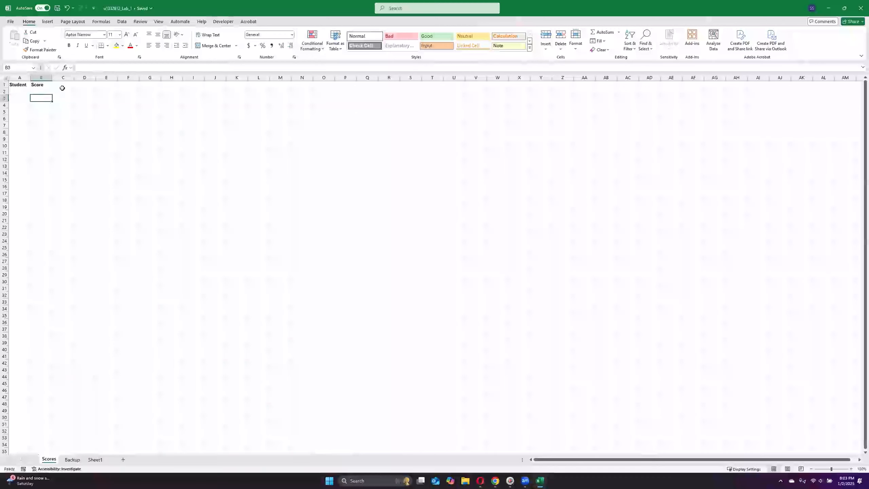
Step: Set the font size of the headers in A1:B1 to 18
drag(21, 84, 41, 85)
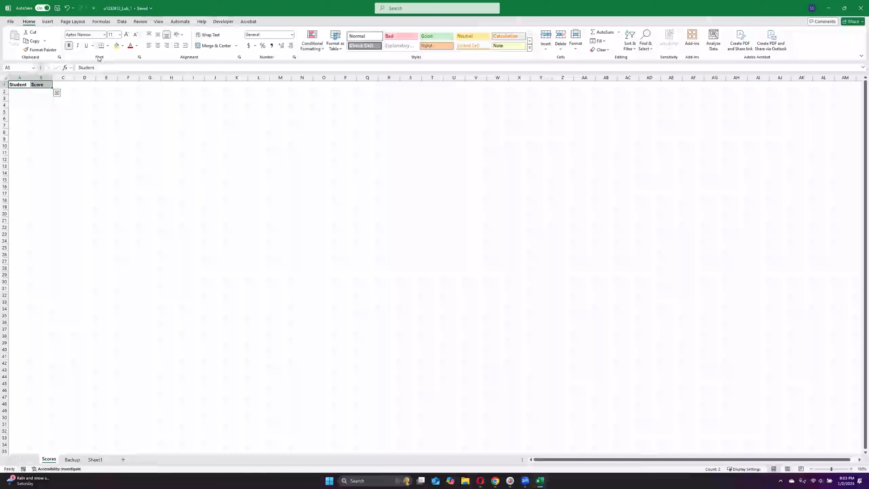
click(120, 35)
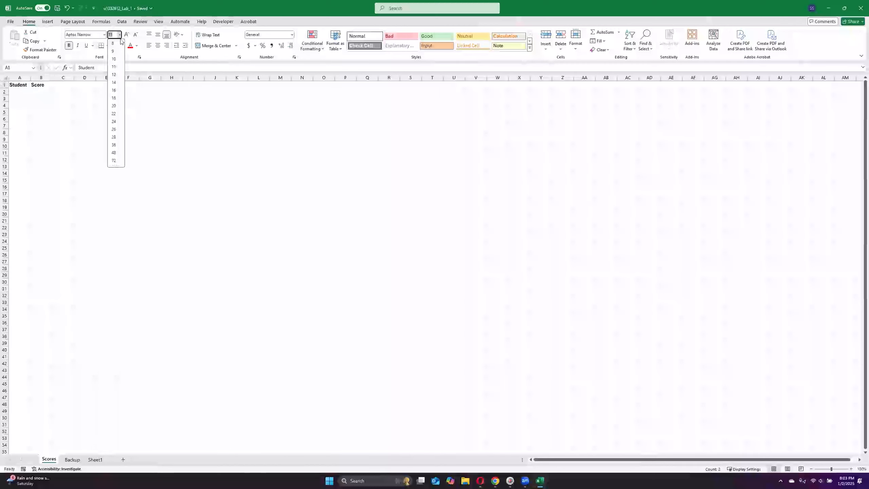
click(114, 98)
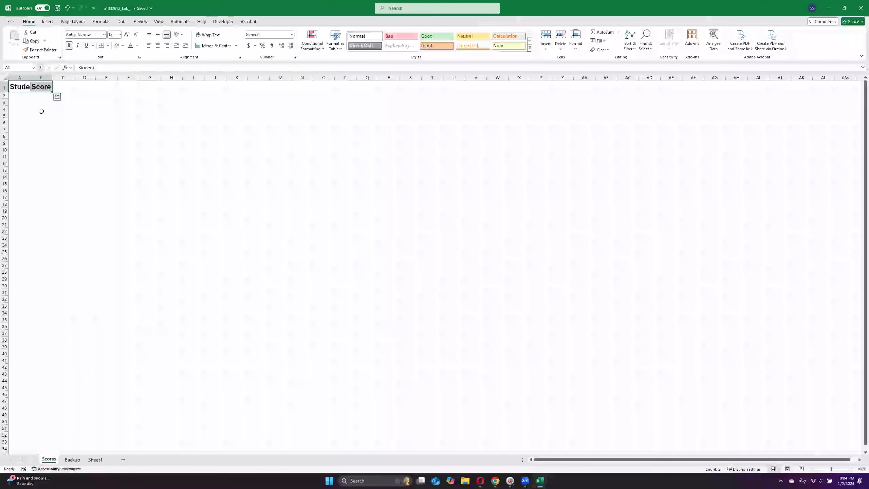
click(39, 100)
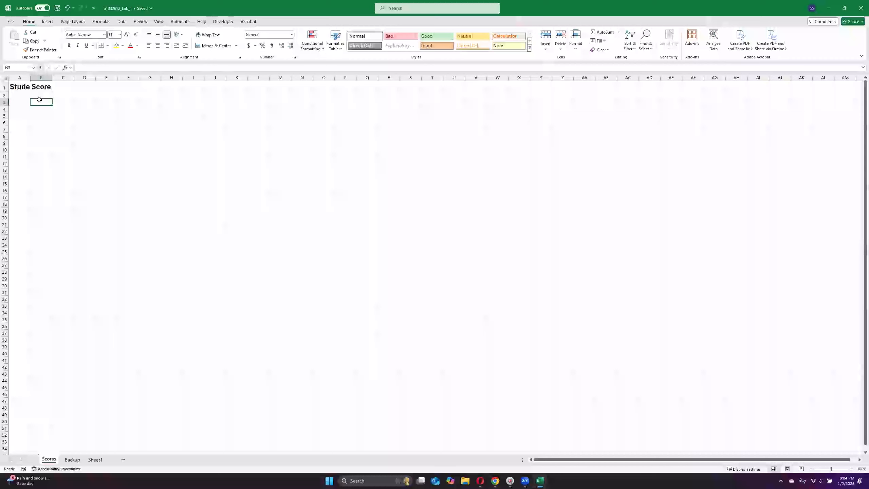
Step: Enter 1 and 2 in cells A2 and A3, and fill the student number series down to 10 in A11
click(19, 95)
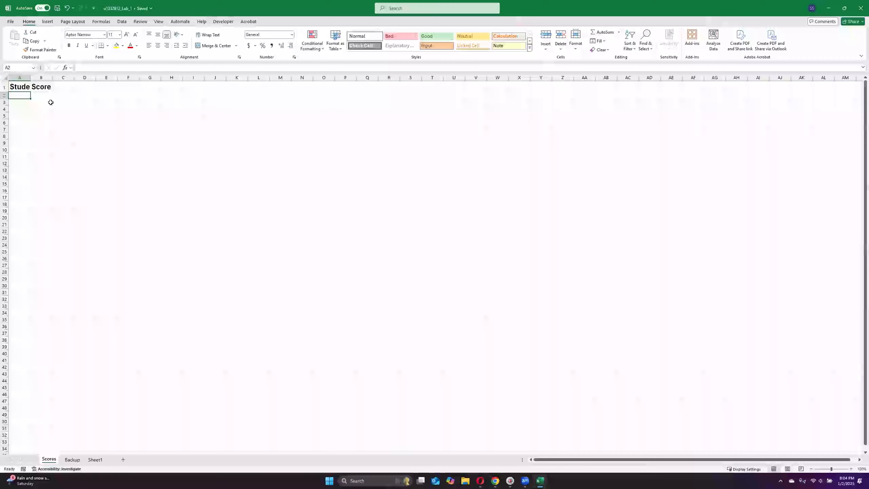
text(1)
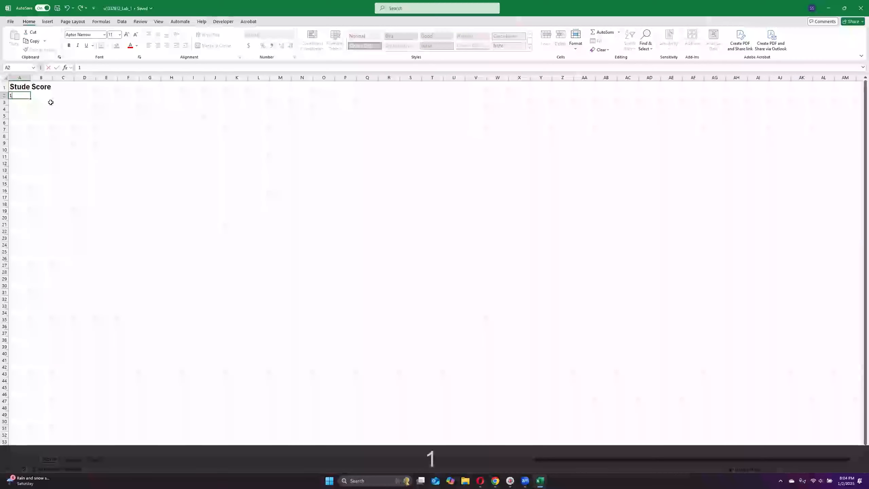
key(Return)
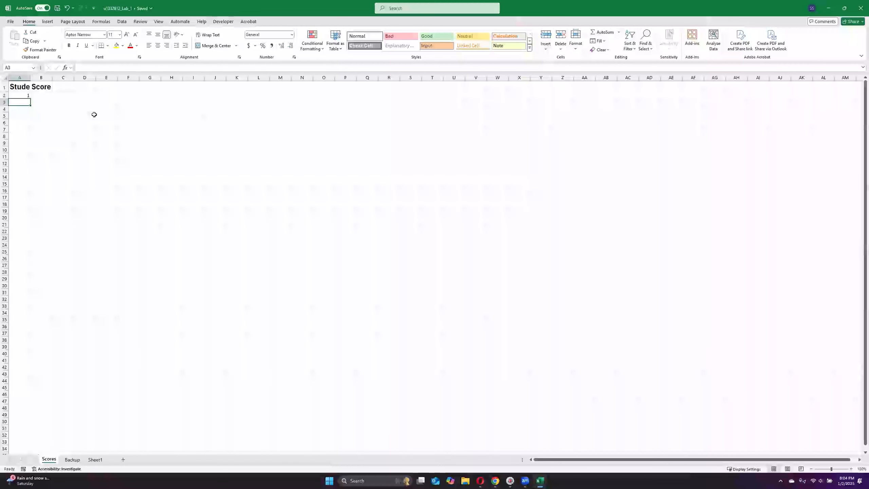
text(2)
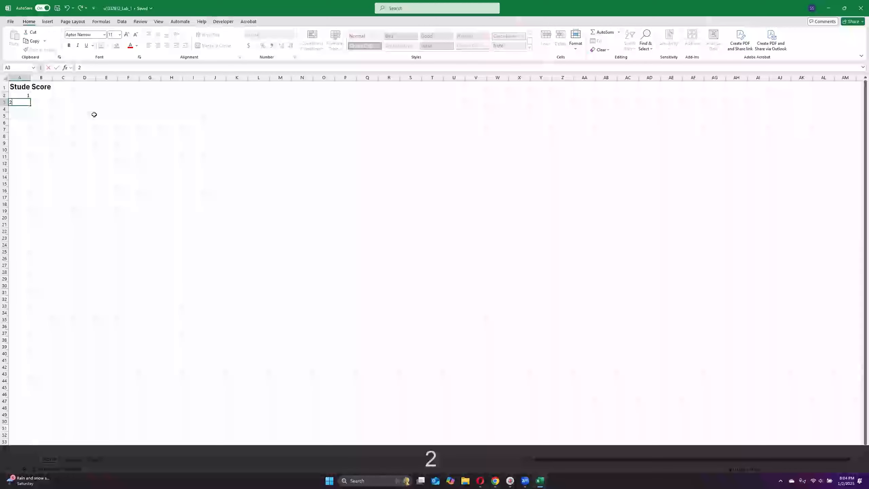
key(Return)
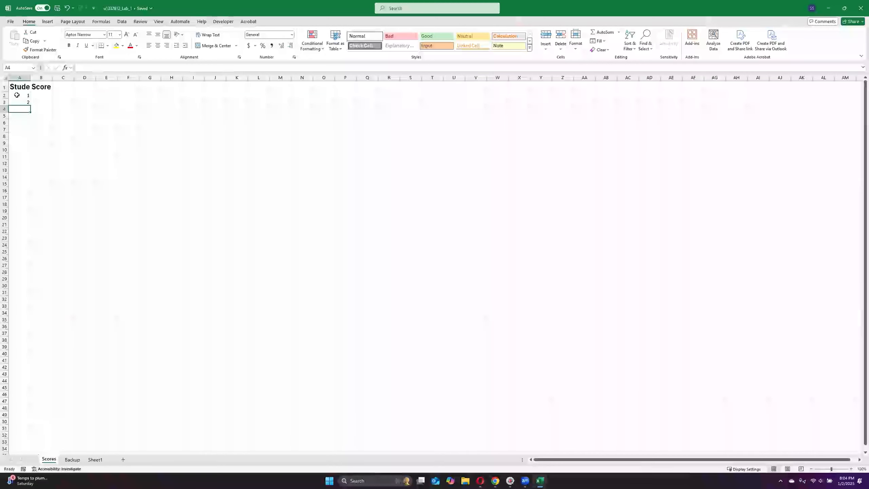
drag(16, 94, 16, 102)
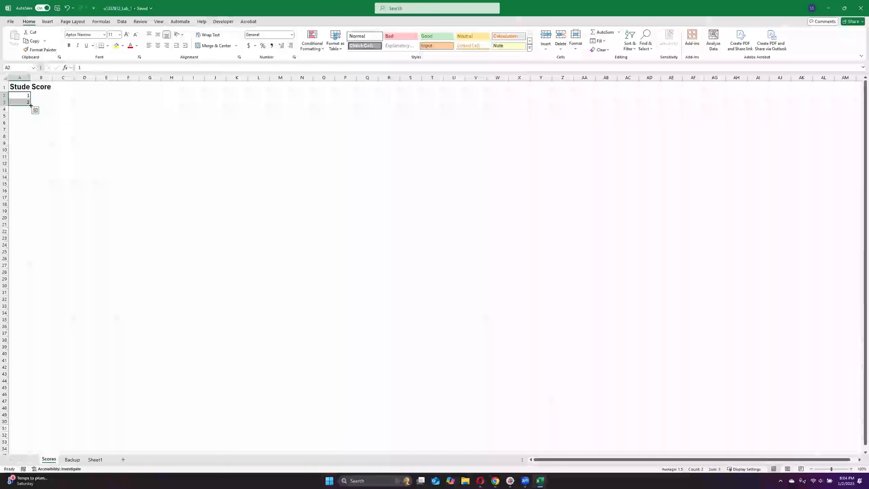
drag(31, 105, 29, 159)
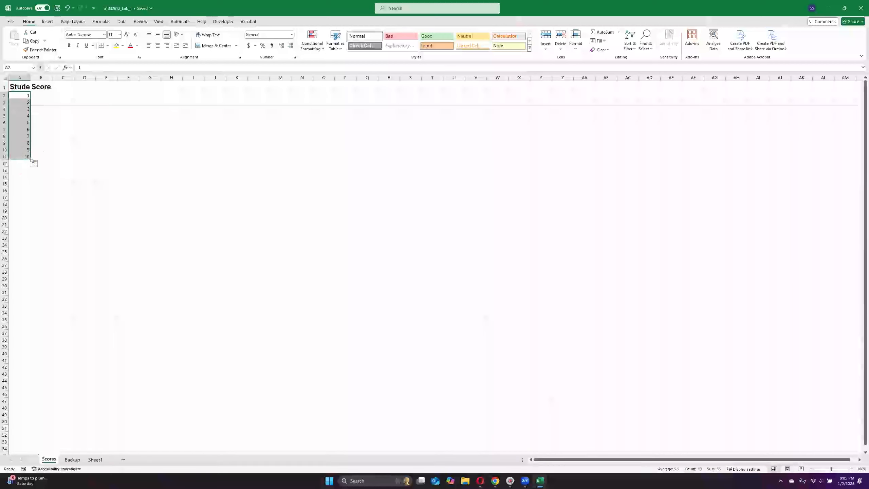
Step: Enter the scores 45, 76 and 25 in cells B2 to B4
click(39, 97)
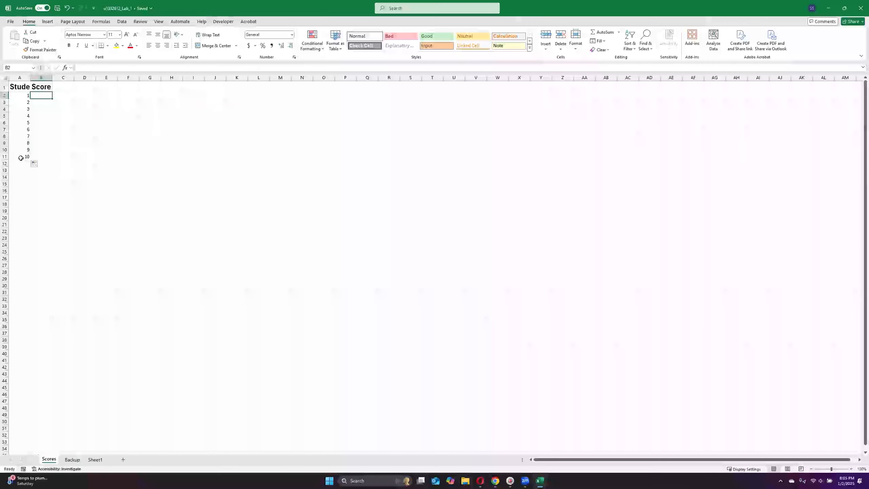
click(40, 157)
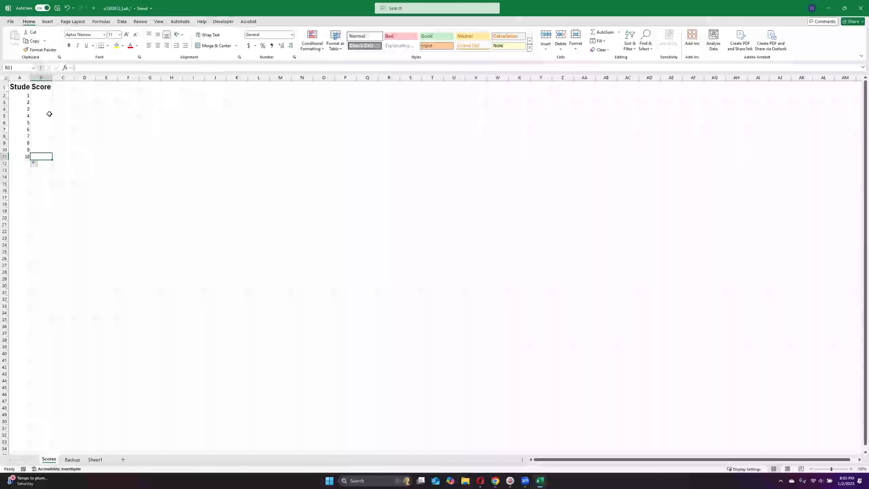
click(40, 95)
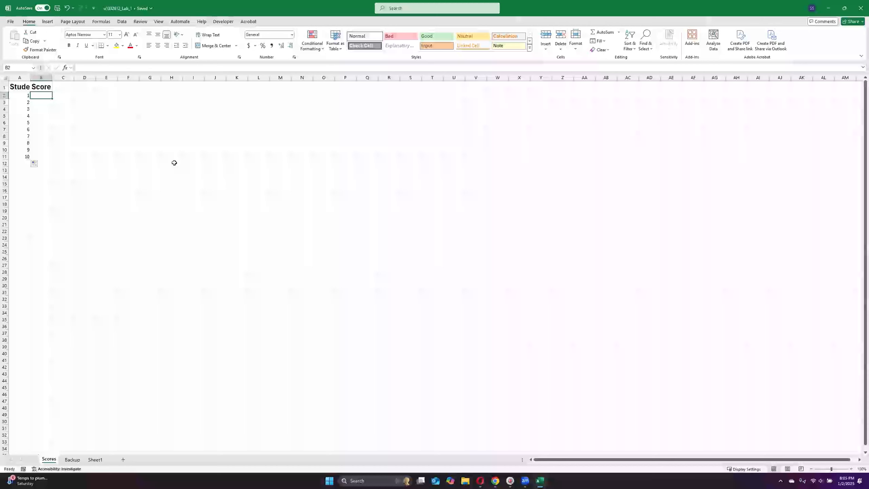
text(45)
key(Return)
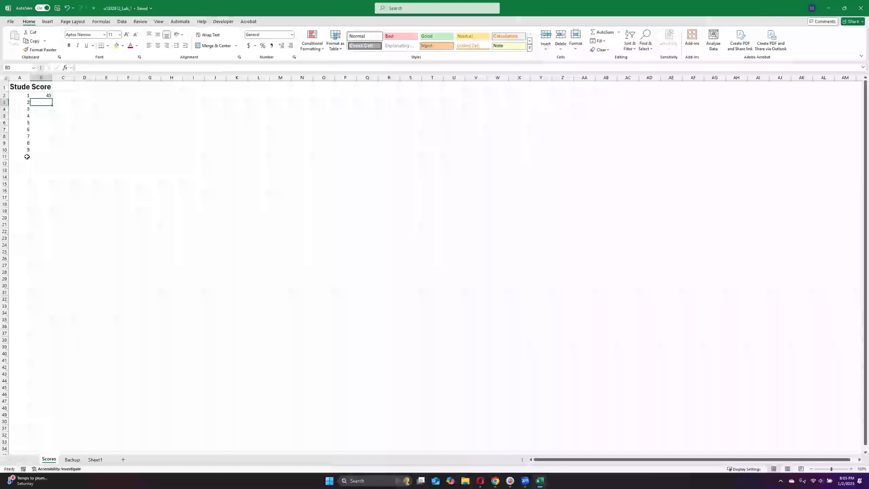
text(76)
key(Down)
text(254)
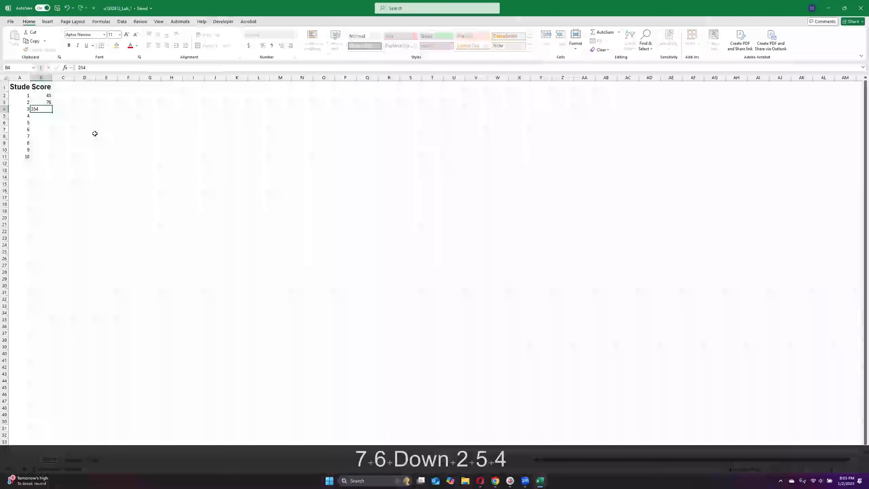
text(=)
key(BackSpace)
key(BackSpace)
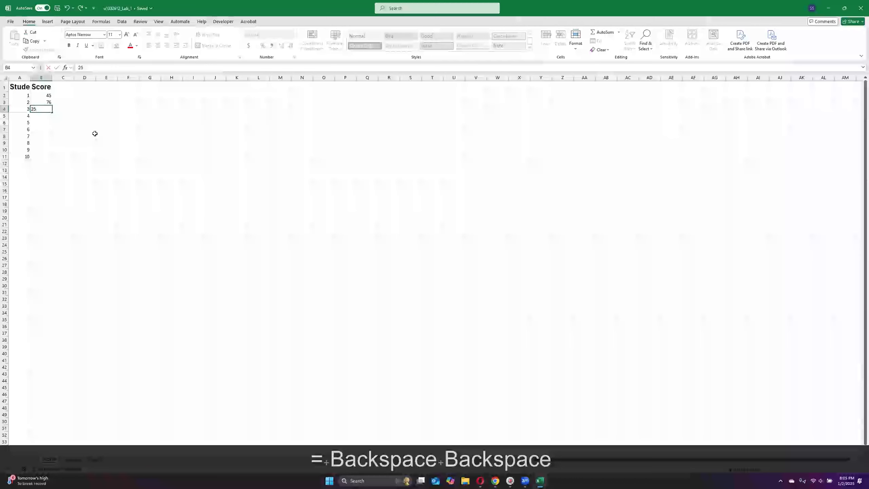
key(Down)
Step: Enter the scores 97, 87, 67, 67 and 43 in cells B5 to B9
text(97)
key(Down)
text(875)
key(BackSpace)
key(Down)
text(67)
key(Down)
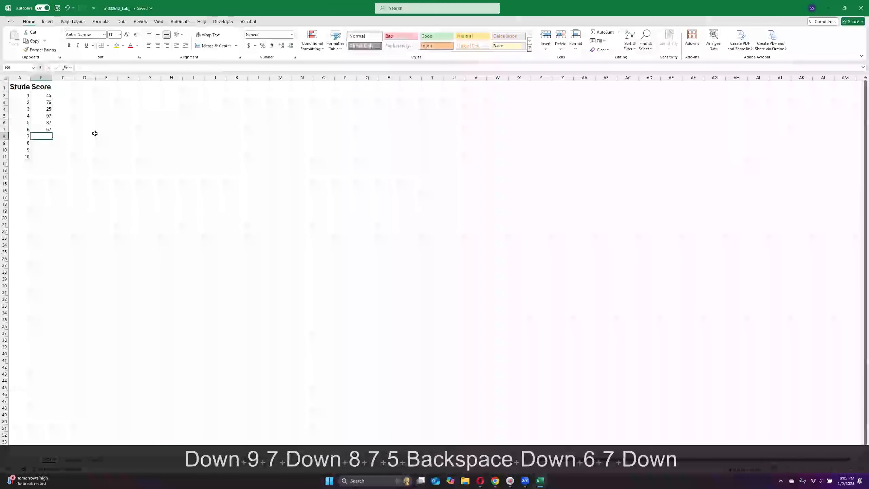
text(67)
key(Down)
text(43)
key(Down)
Step: Enter the scores 12 and 34 for students 9 and 10 in cells B10 and B11
key(Up)
key(Up)
key(Down)
key(Down)
text(123=)
key(BackSpace)
key(BackSpace)
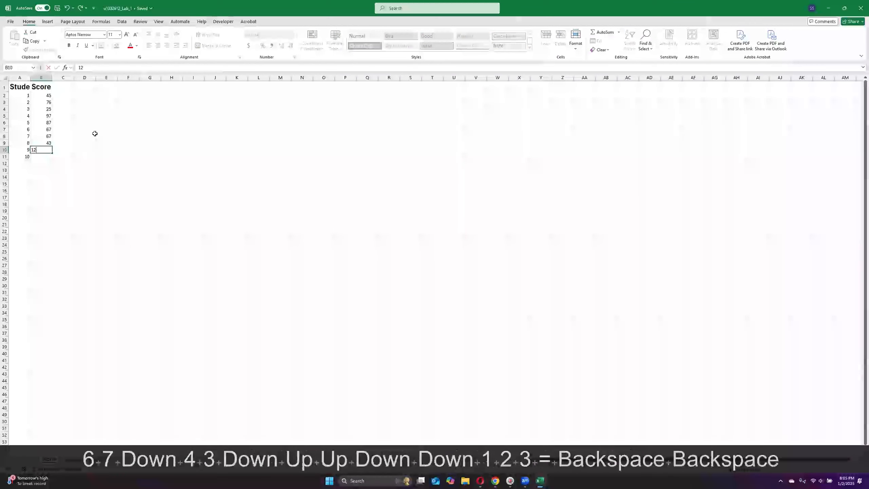
key(Down)
text(34)
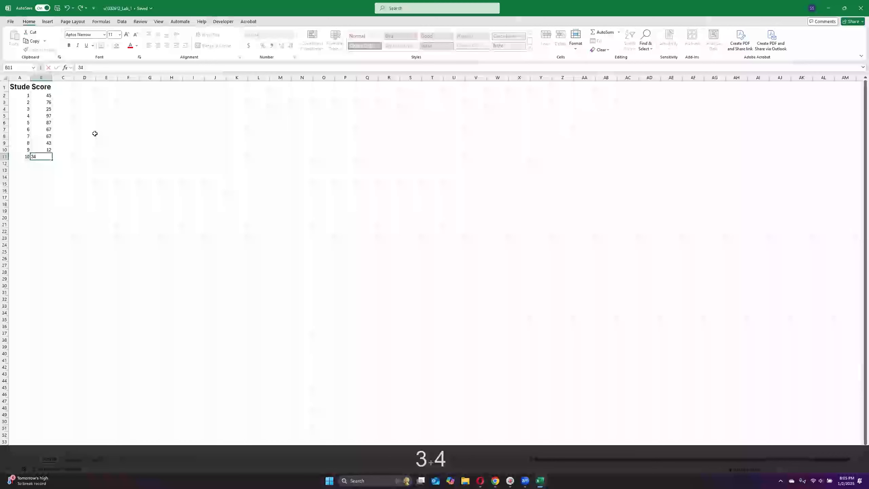
key(Down)
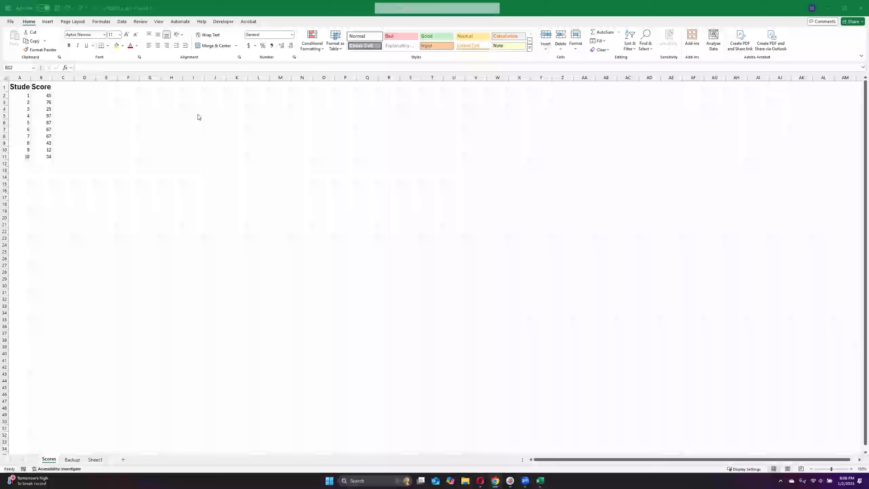
Step: Try widening column A manually until the full Student header fits, and undo the width change
click(21, 88)
click(23, 87)
click(41, 87)
click(22, 87)
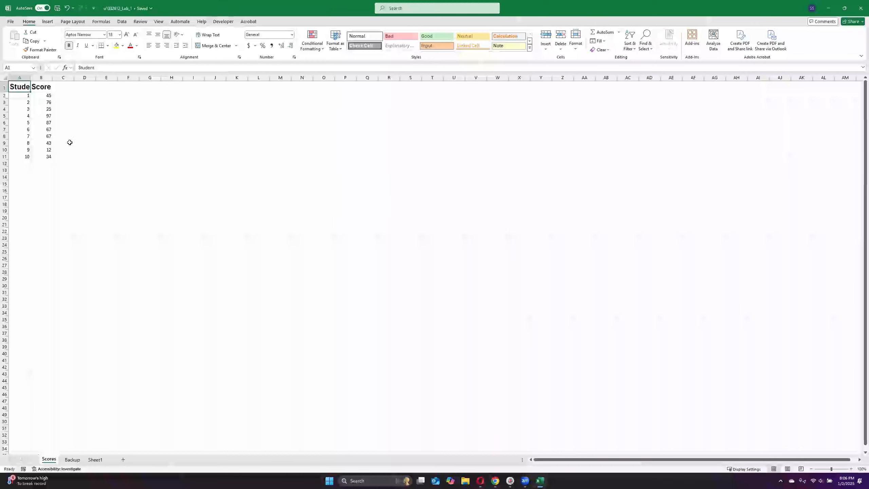
click(63, 117)
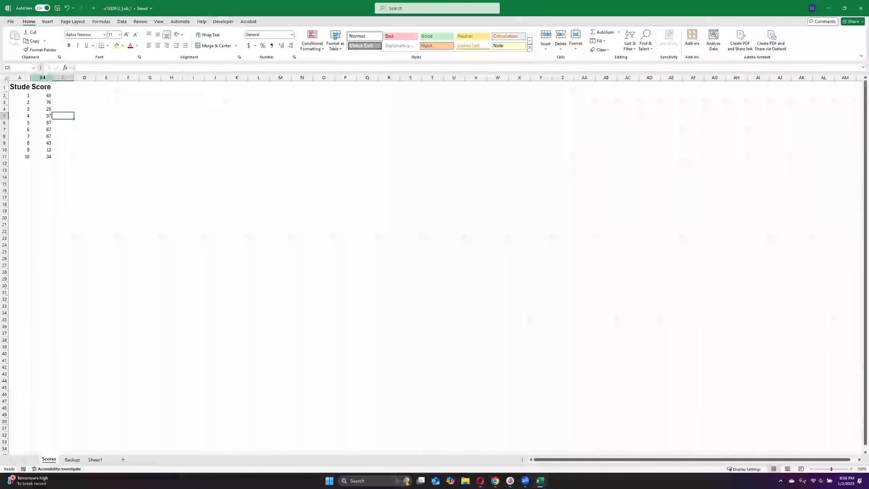
click(26, 73)
drag(30, 78, 41, 78)
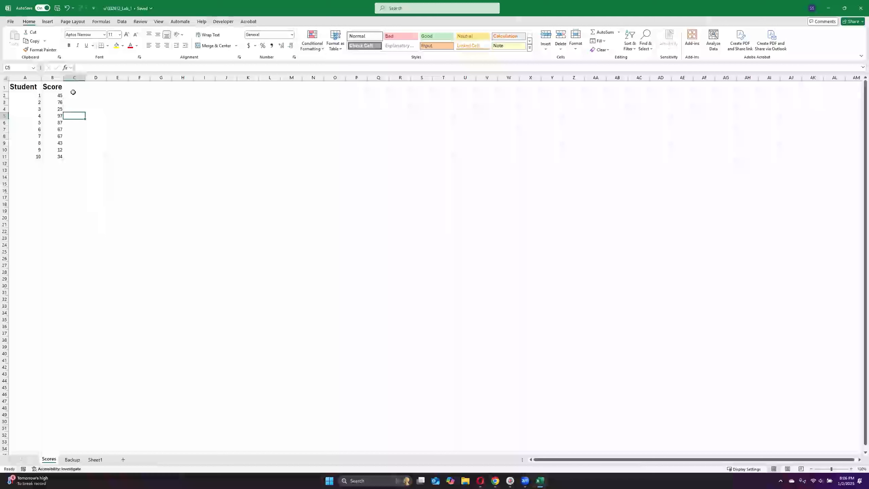
key(ctrl+z)
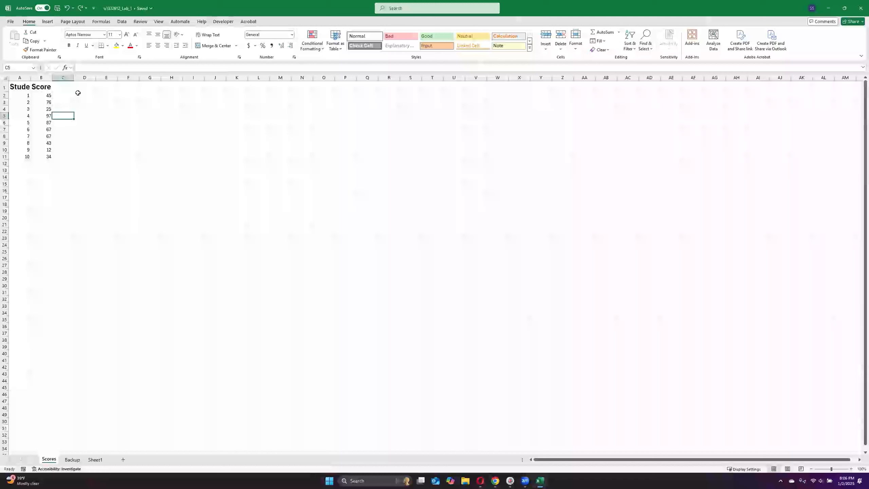
Step: AutoFit the widths of columns A and B to their contents
double_click(30, 78)
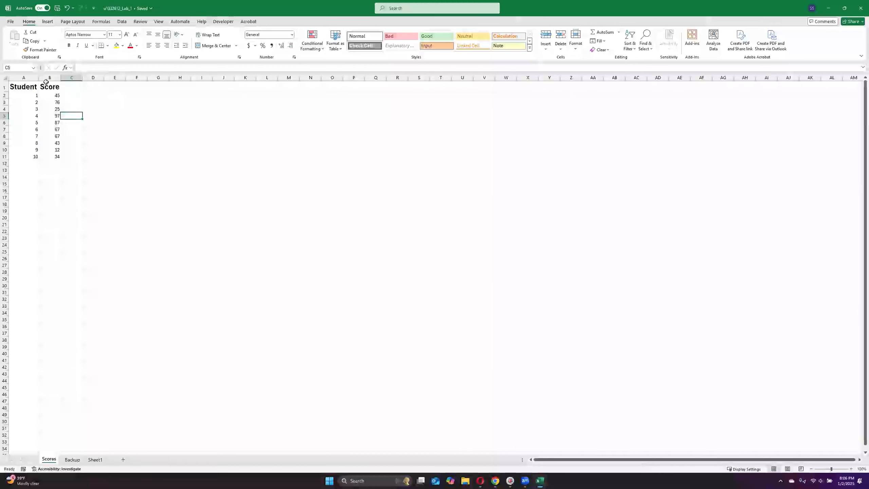
mouse_move(38, 79)
mouse_down()
mouse_move(27, 79)
mouse_move(48, 78)
mouse_move(40, 78)
mouse_up()
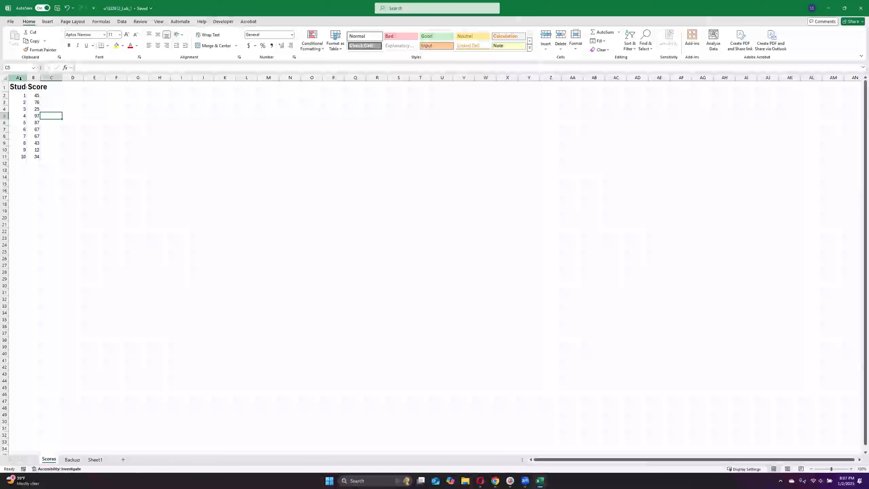
drag(18, 80, 31, 79)
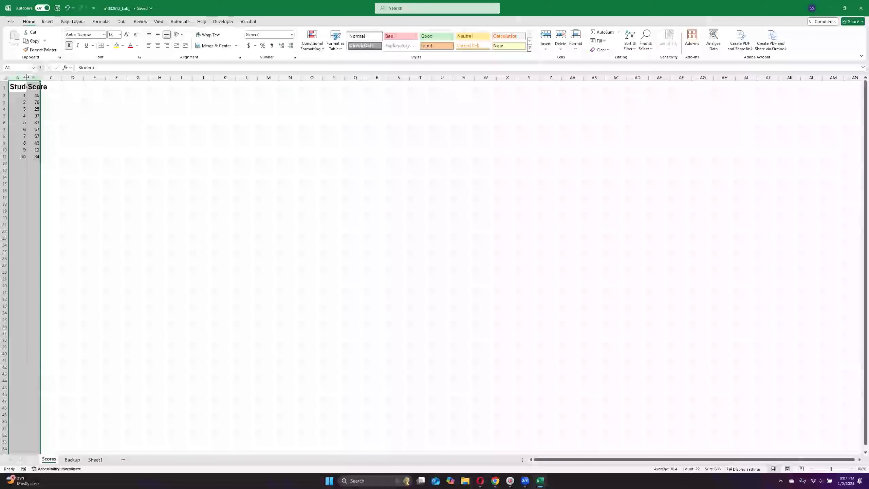
double_click(26, 77)
click(95, 111)
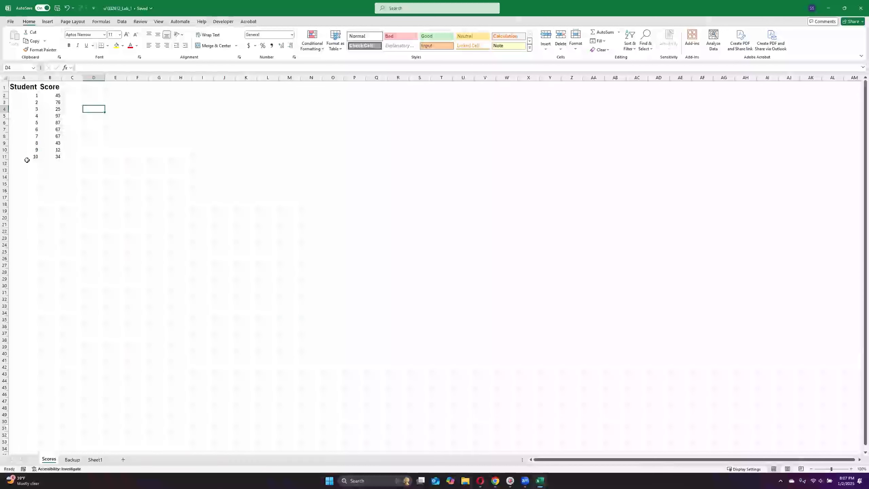
Step: Enter the label "Average" in cell A12 below the student numbers
drag(31, 164, 30, 158)
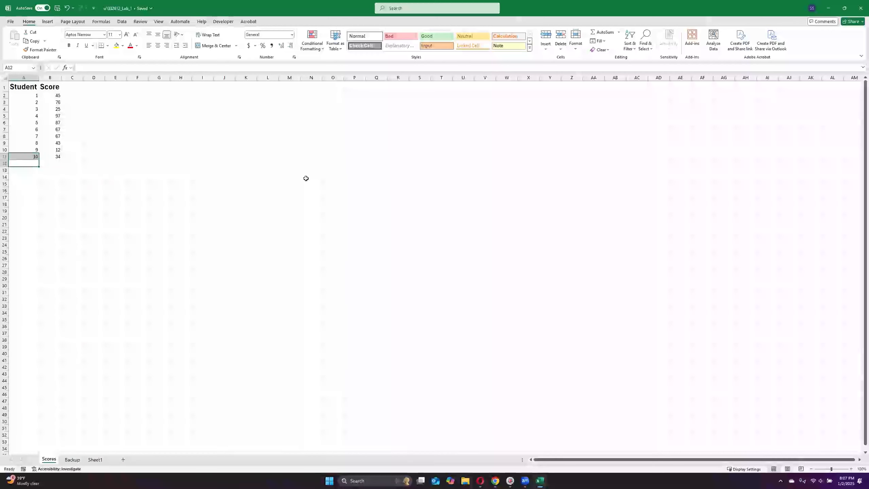
click(30, 163)
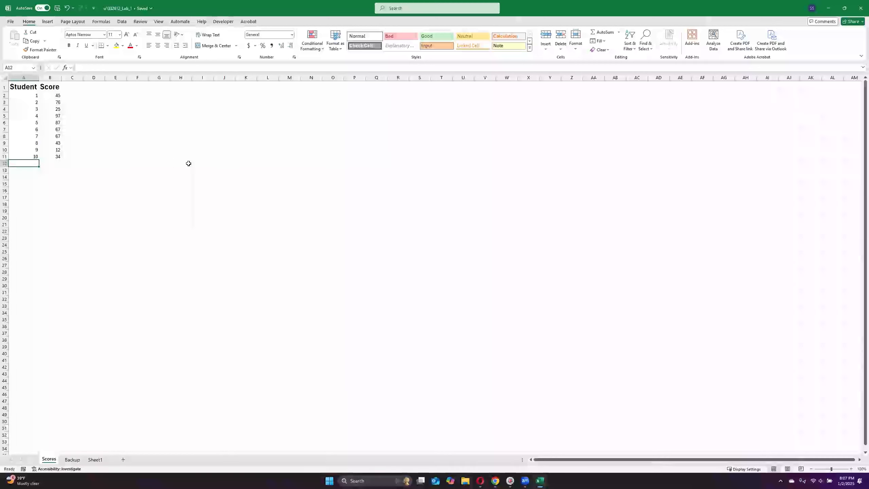
text(Avewr==)
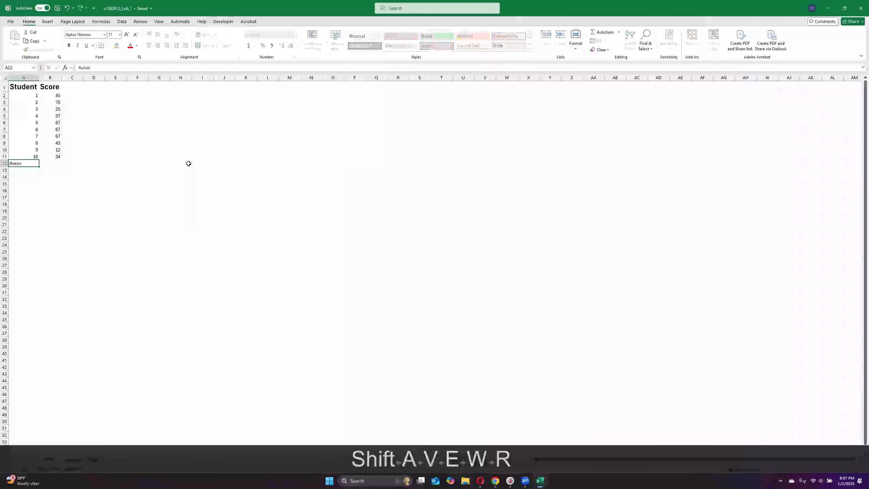
key(BackSpace)
key(BackSpace)
key(BackSpace)
key(BackSpace)
text(era=)
key(BackSpace)
key(BackSpace)
key(BackSpace)
key(BackSpace)
key(BackSpace)
key(BackSpace)
key(BackSpace)
text(Average)
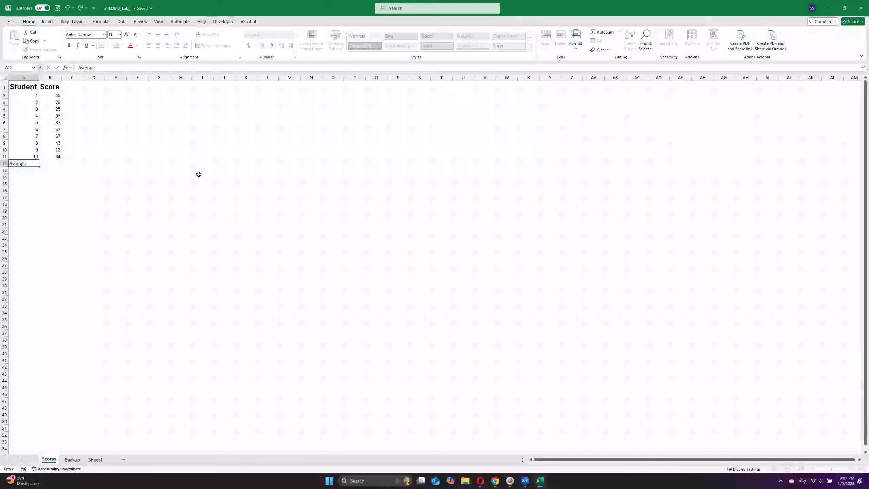
key(Return)
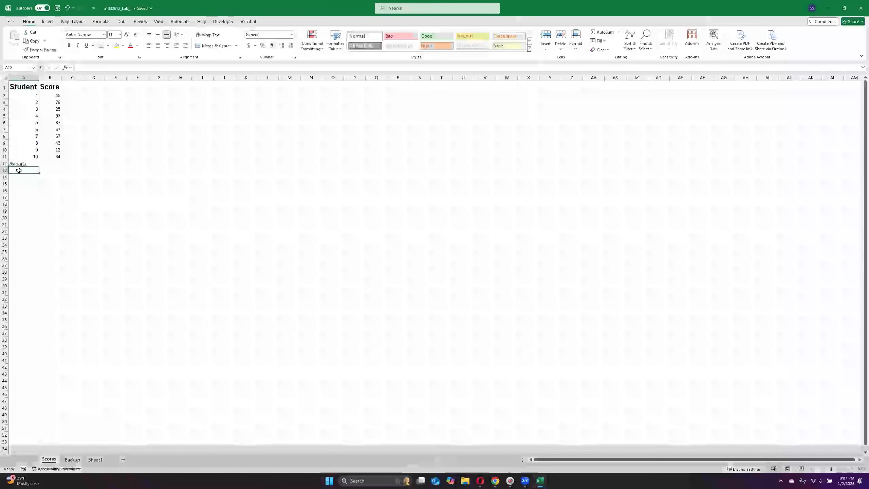
Step: Make the Average label in cell A12 bold and right-aligned
click(24, 163)
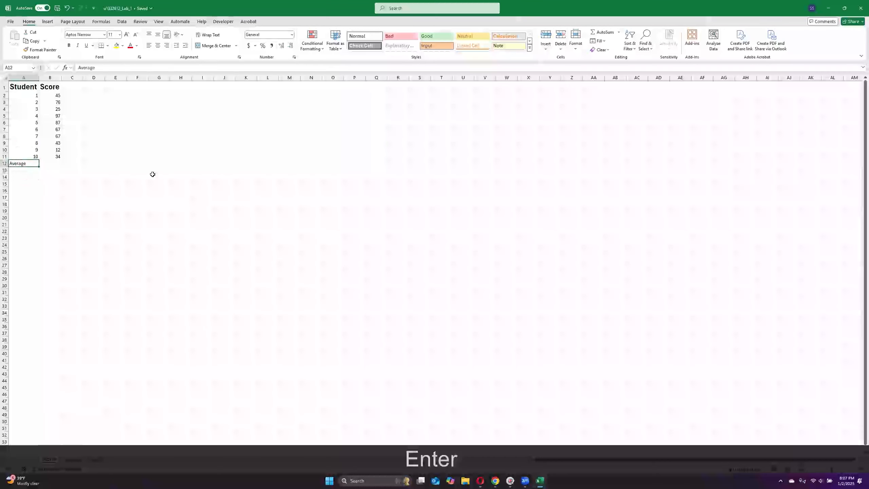
key(ctrl+b)
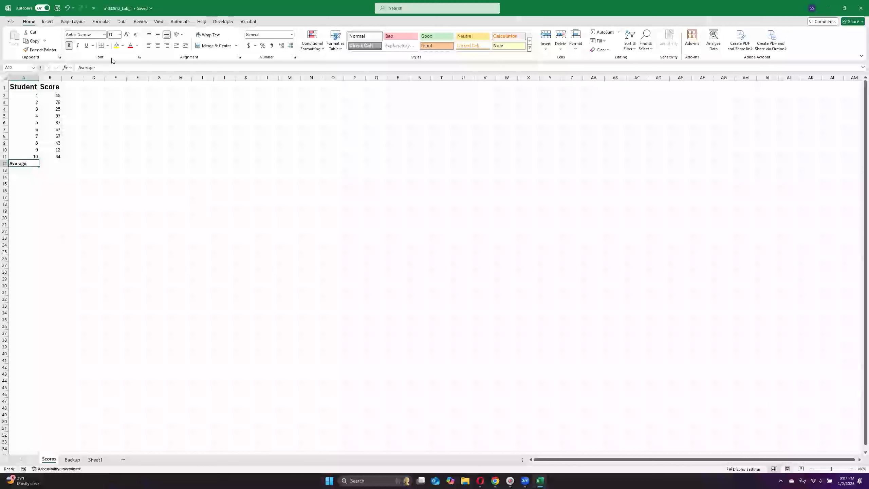
click(190, 58)
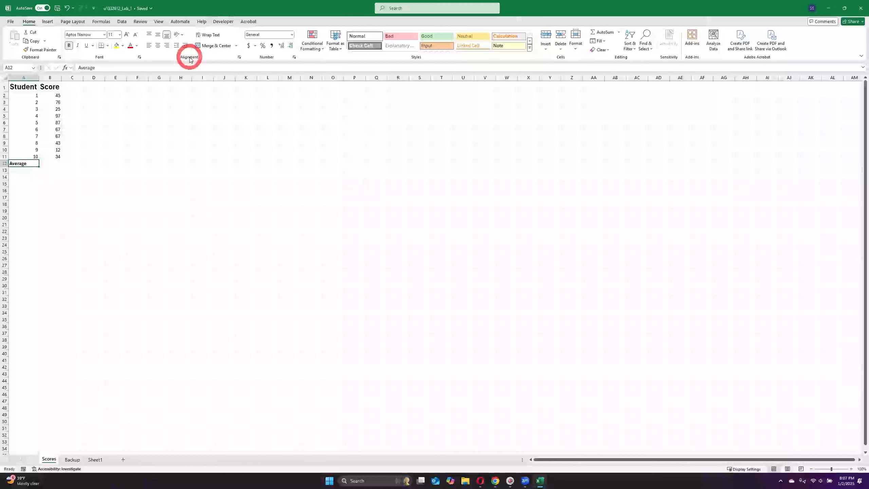
click(168, 46)
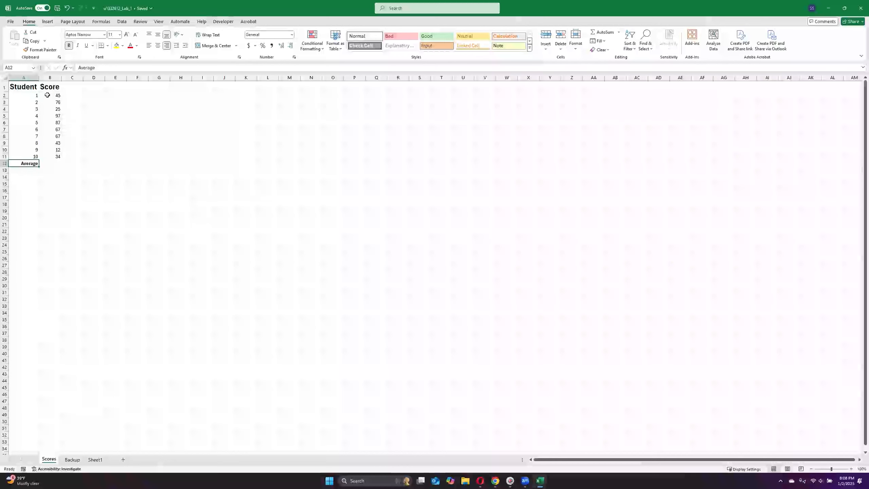
Step: Calculate the average of the scores B2:B11 in cell B12 with the AVERAGE function
click(54, 164)
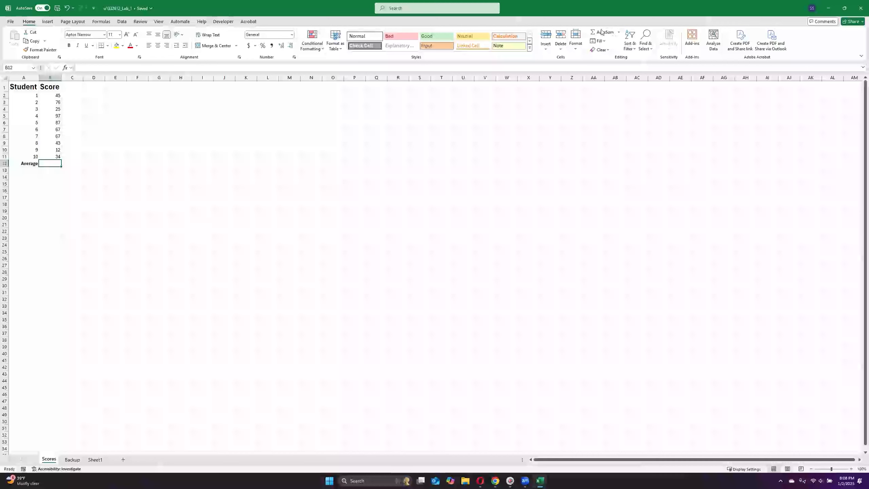
click(619, 33)
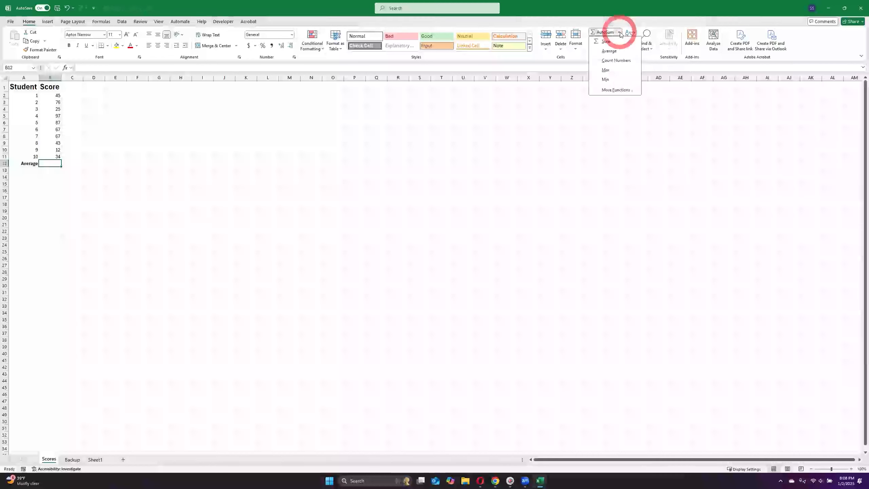
click(611, 52)
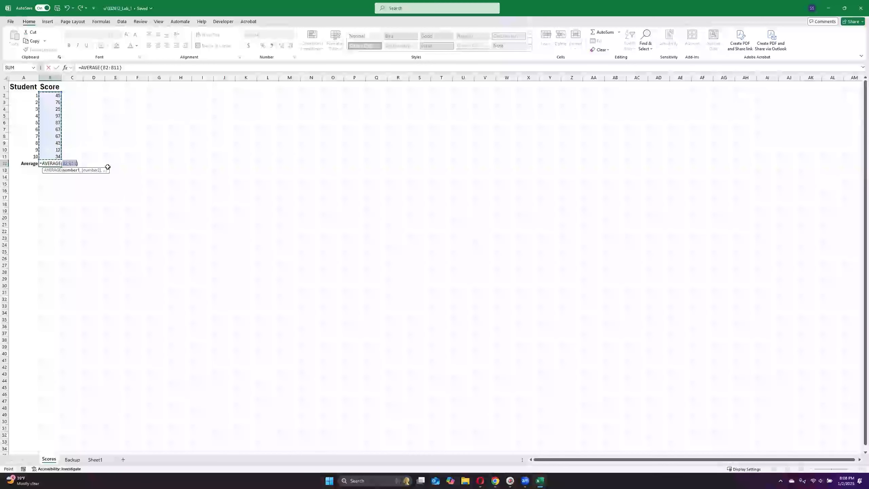
key(Return)
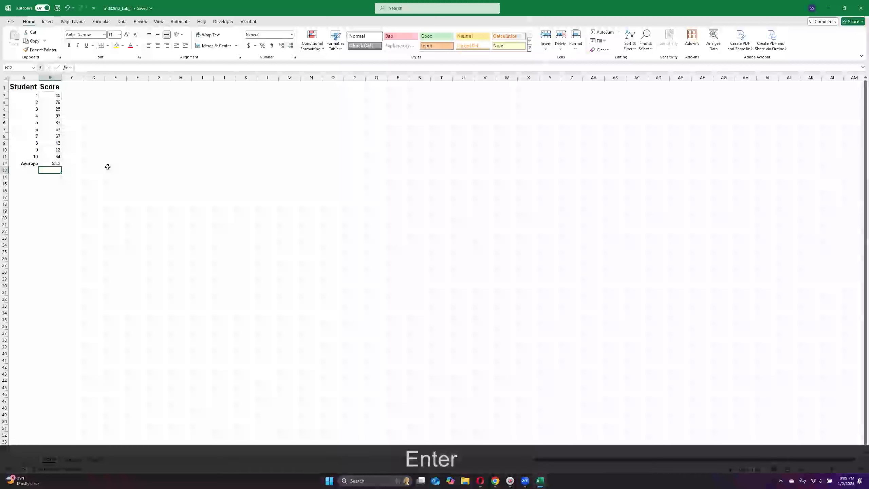
click(53, 164)
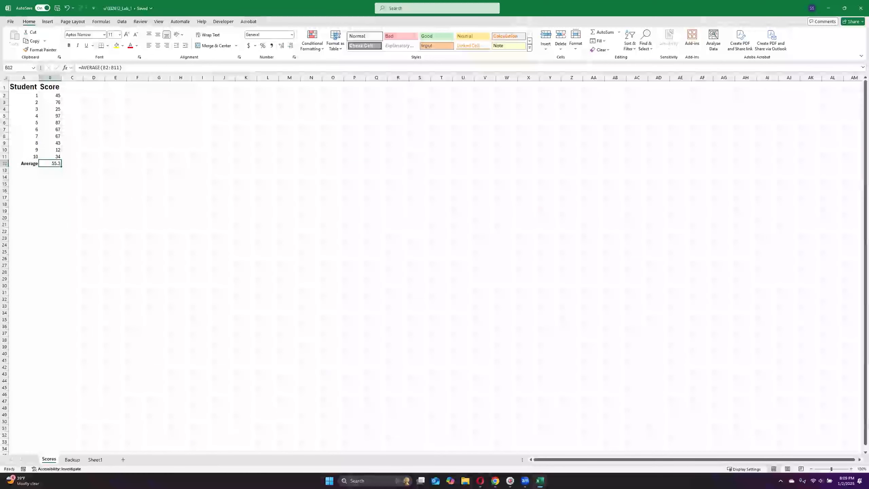
click(25, 170)
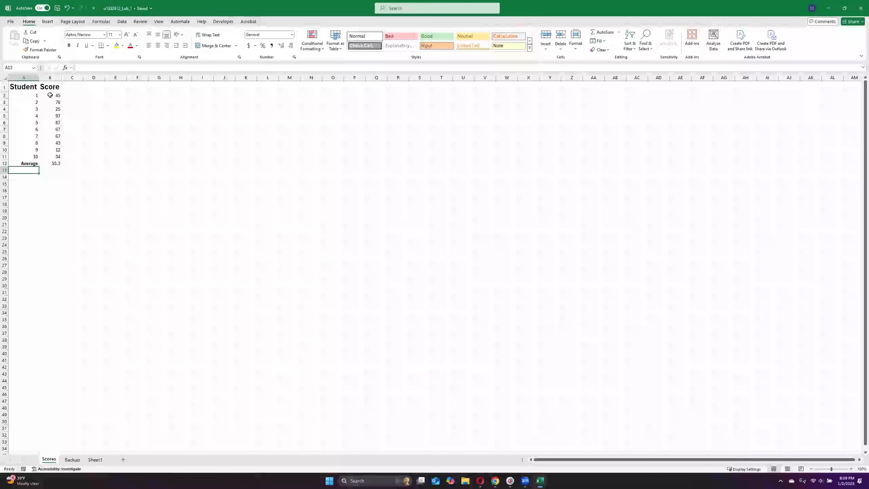
drag(50, 95, 55, 164)
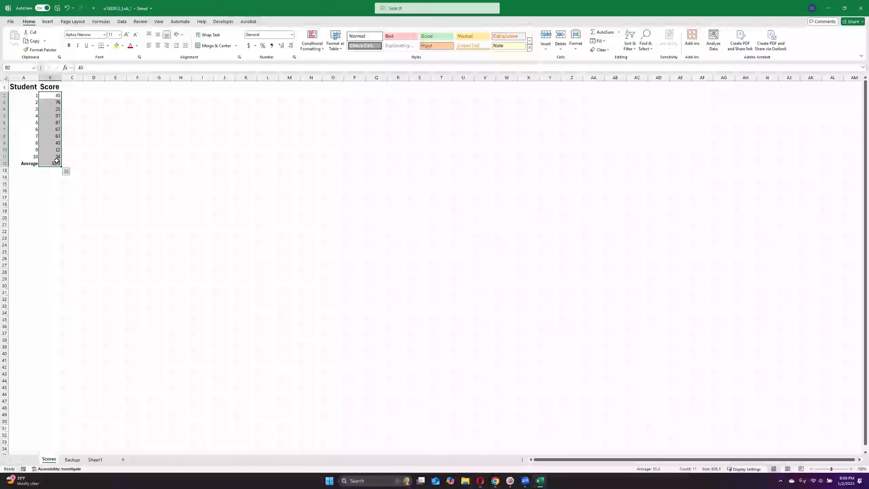
click(12, 68)
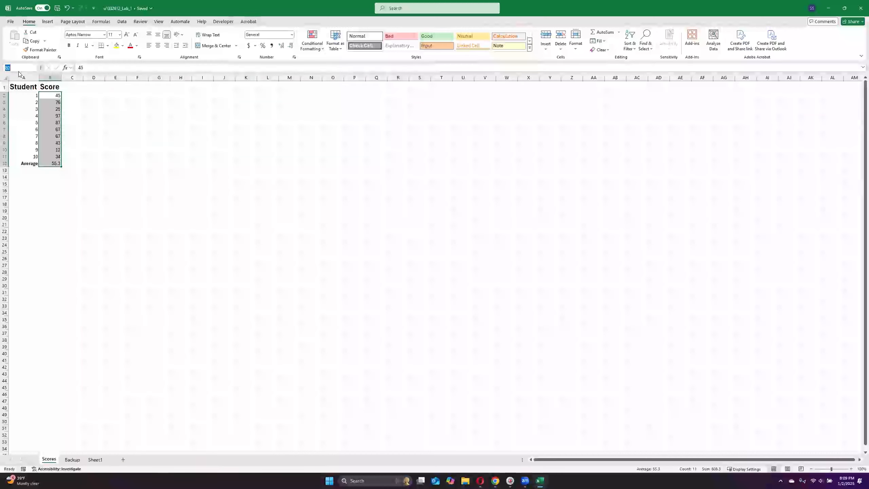
text(b2)
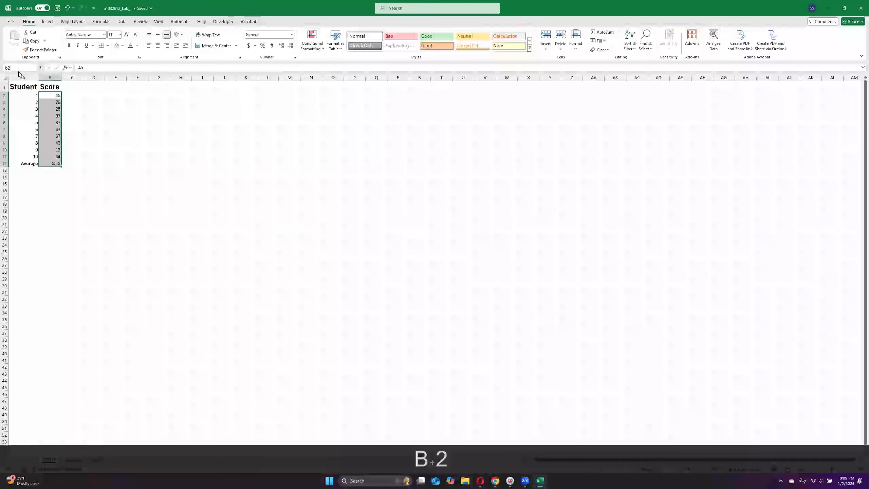
text(:b12)
key(Return)
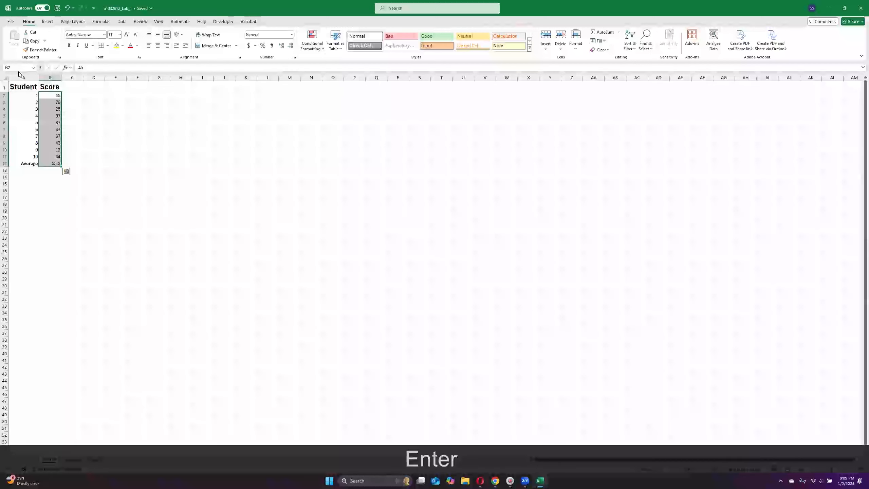
click(94, 114)
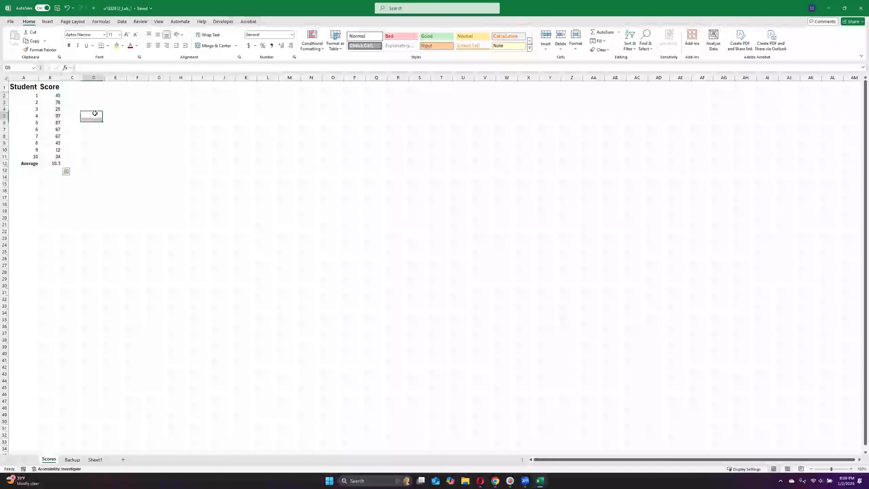
Step: Select the range B2:B12 by its reference and apply the Number format to the scores and average
click(15, 67)
key(BackSpace)
text(b2:b12)
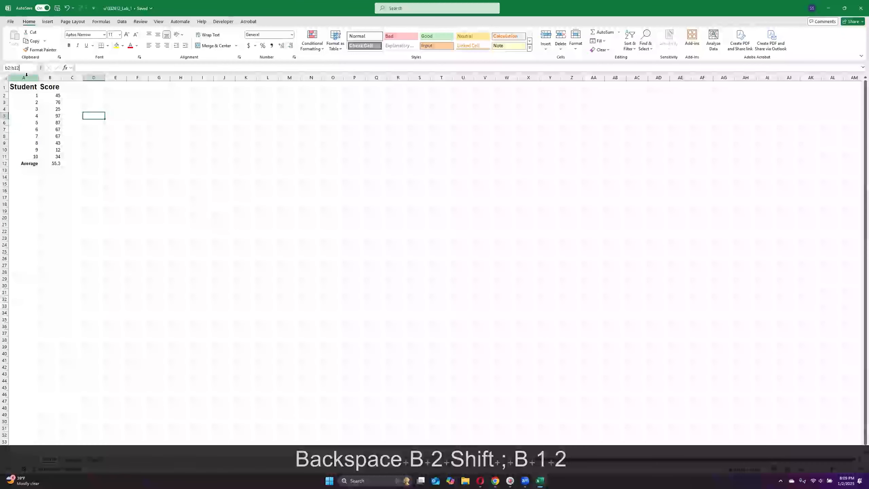
key(Return)
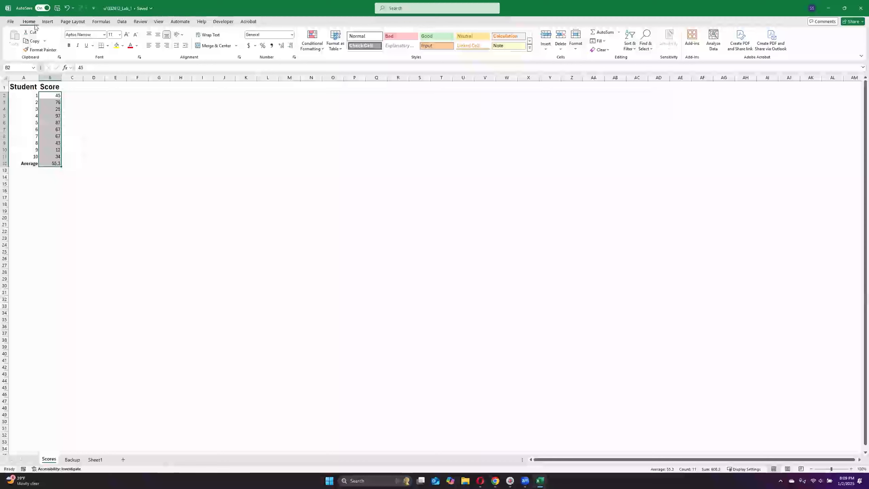
click(267, 58)
click(292, 36)
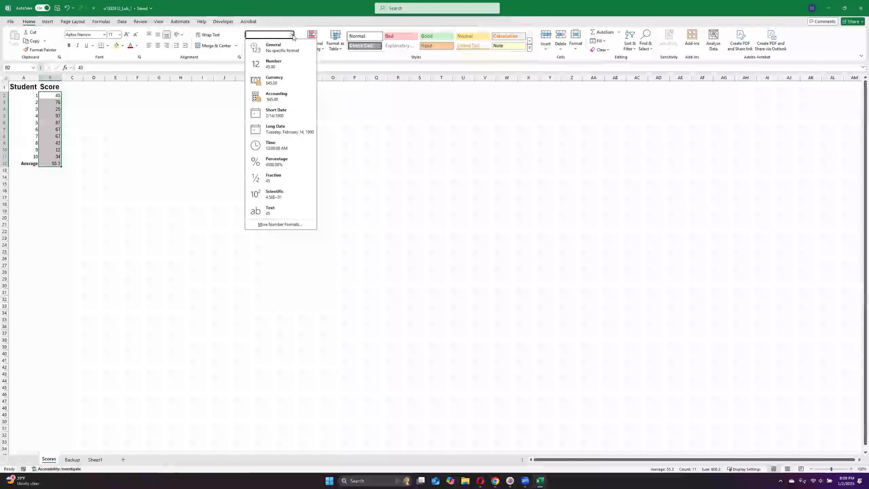
click(277, 64)
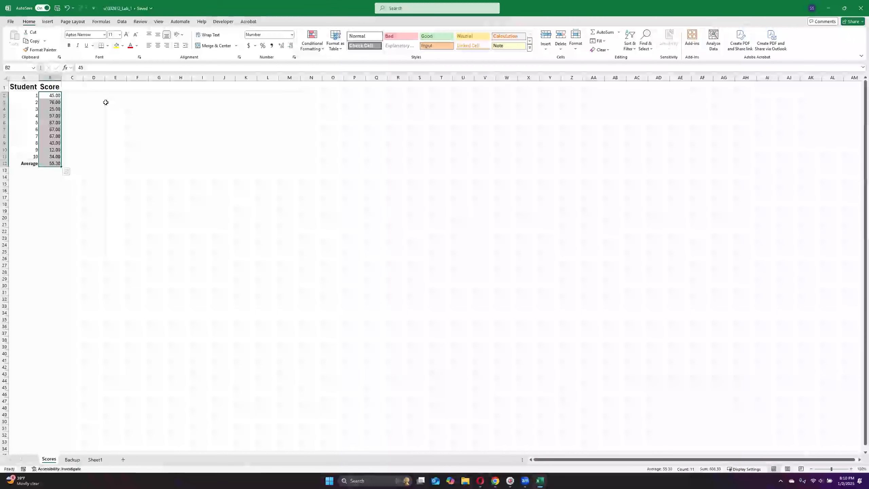
click(89, 133)
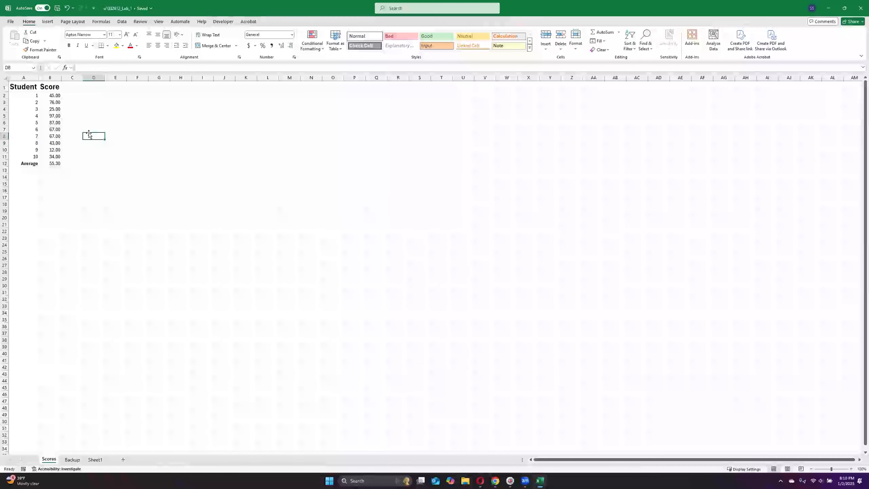
Step: Apply All Borders to the whole table in A1:B12
drag(17, 88, 51, 164)
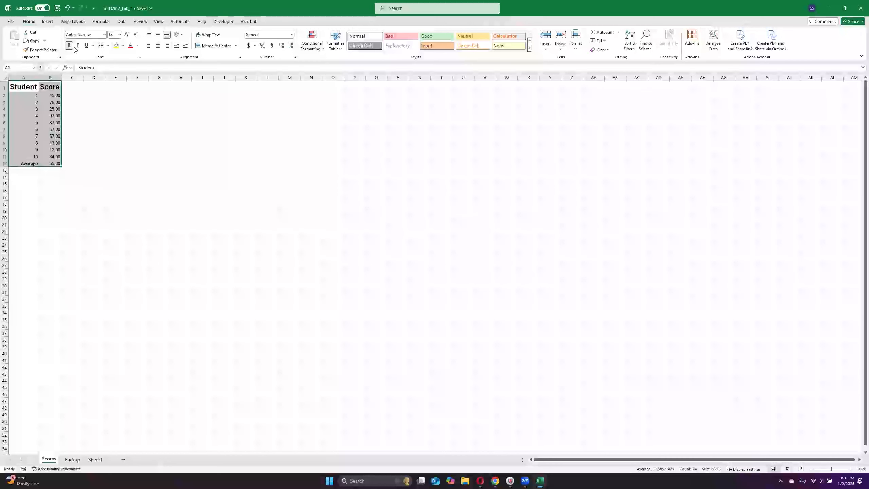
click(108, 46)
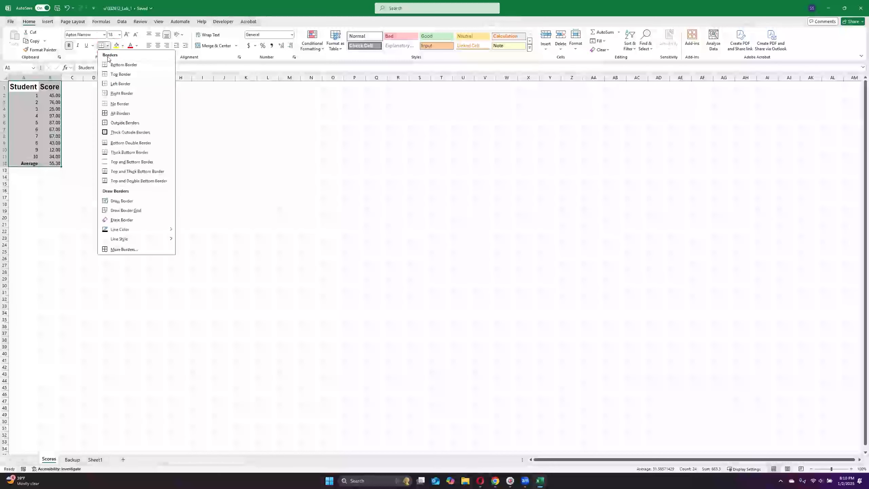
click(120, 113)
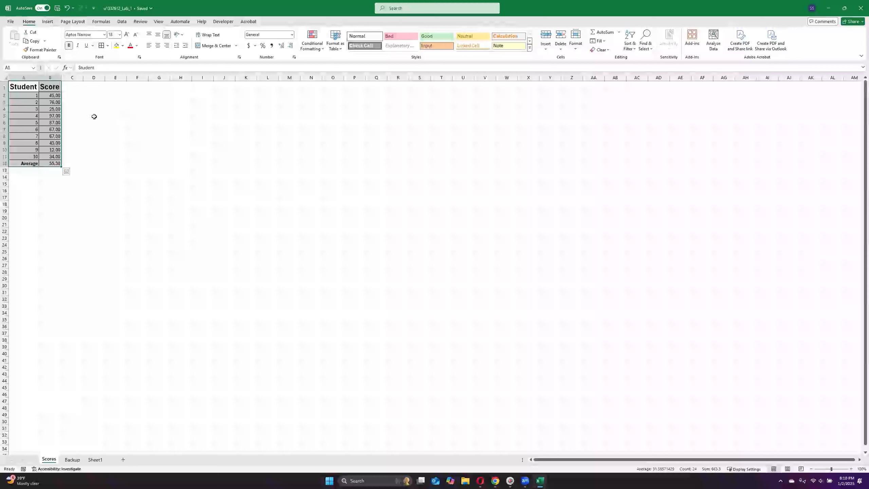
click(125, 133)
Step: Fill the average score cell B12 with a light blue theme color
click(50, 164)
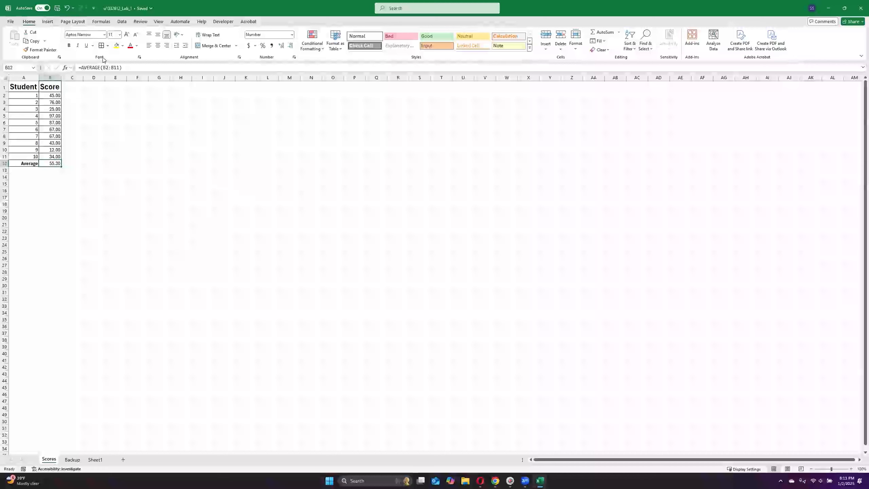
click(122, 46)
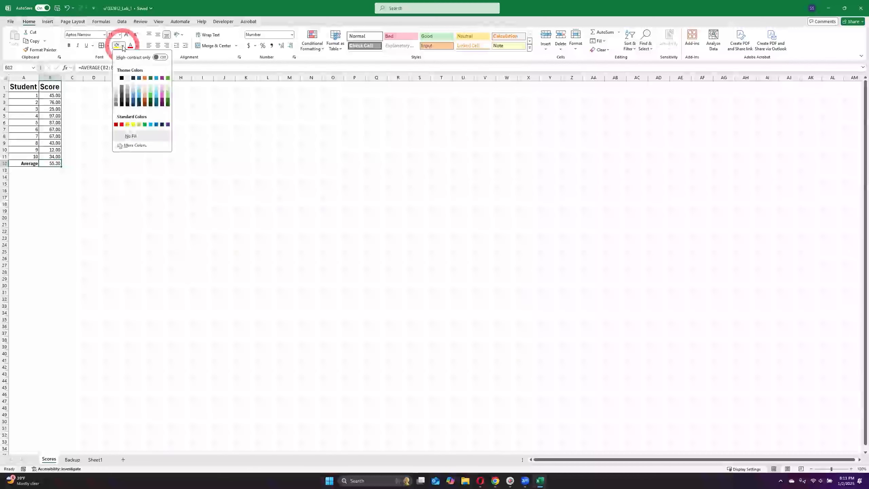
click(155, 86)
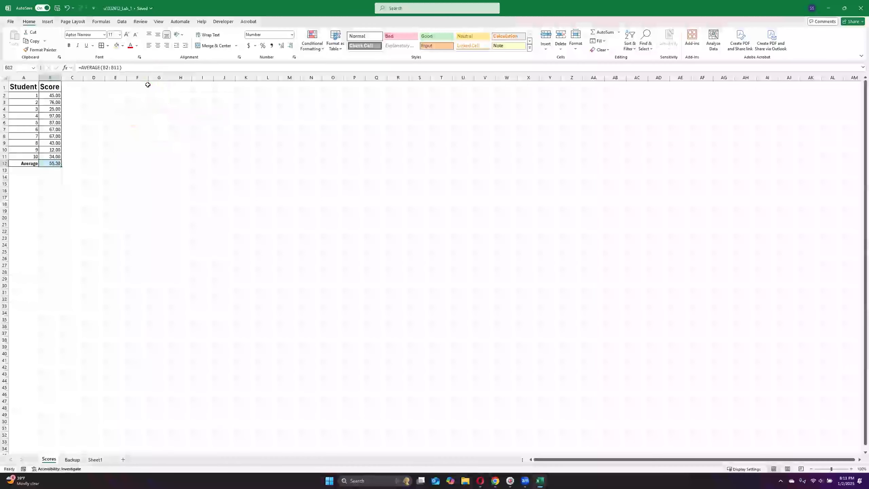
click(69, 176)
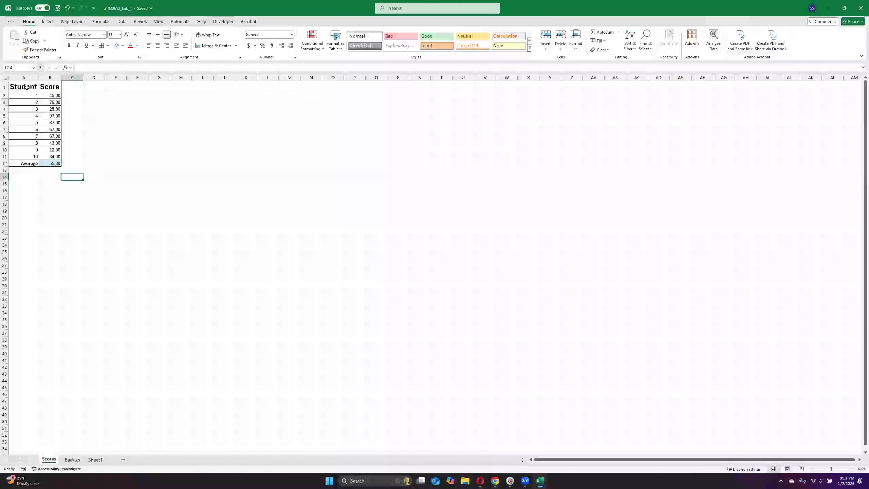
Step: Apply the same light blue fill to the headers in A1:B1 and the Average label in A12
drag(30, 83, 51, 86)
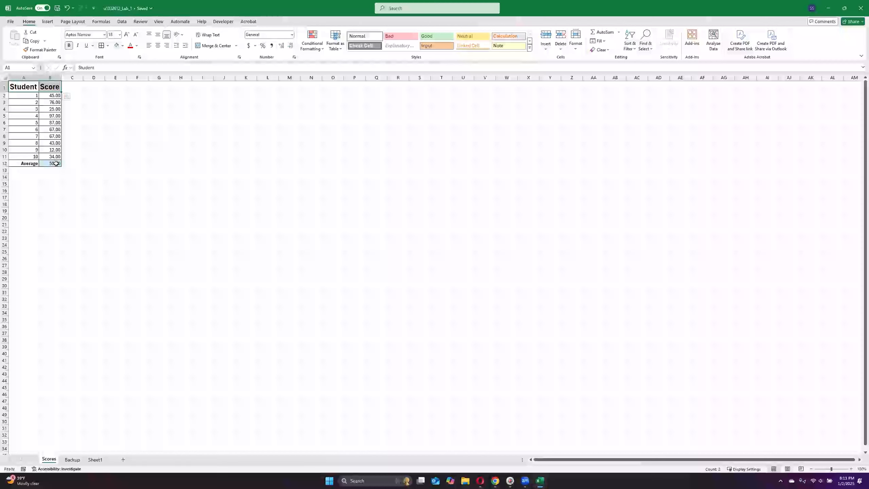
click(117, 47)
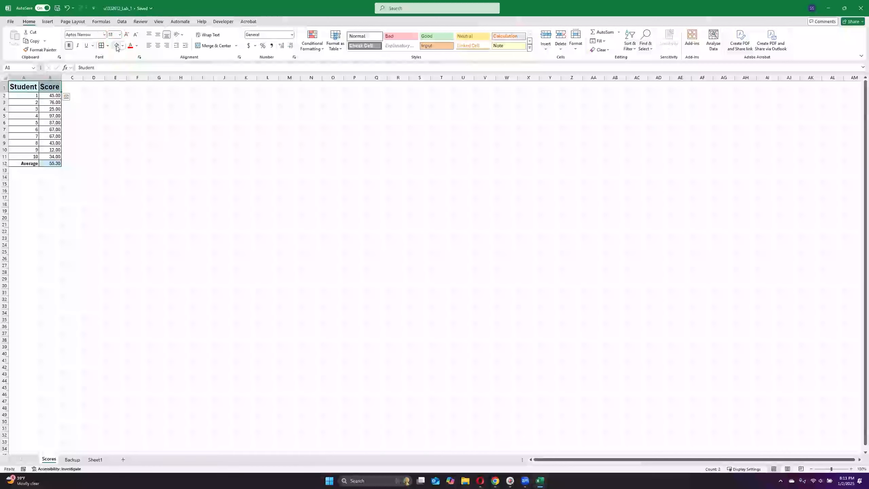
click(86, 192)
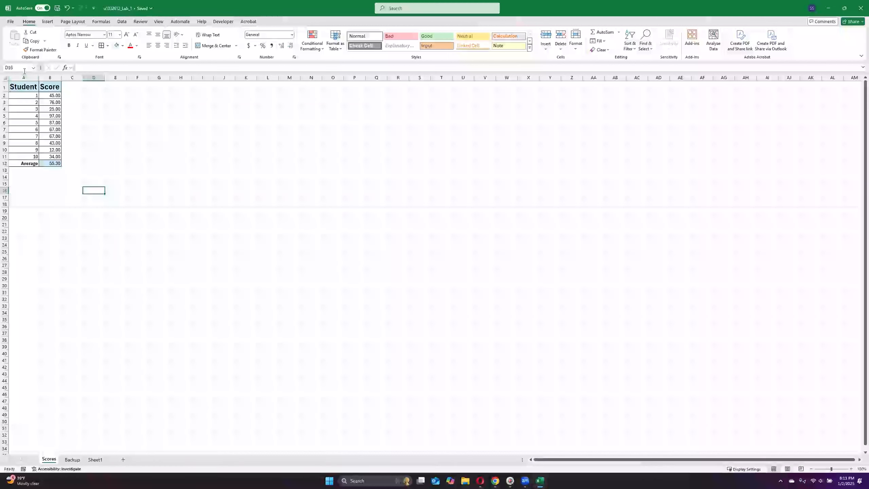
click(17, 163)
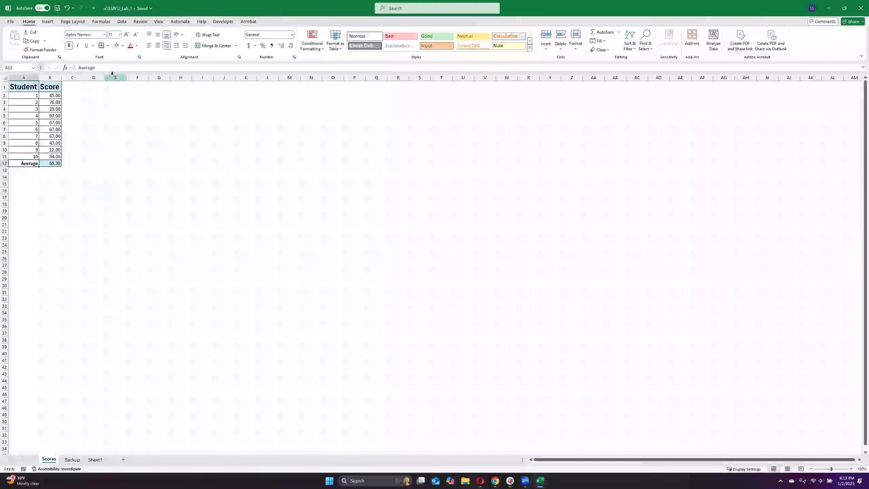
click(117, 47)
click(92, 156)
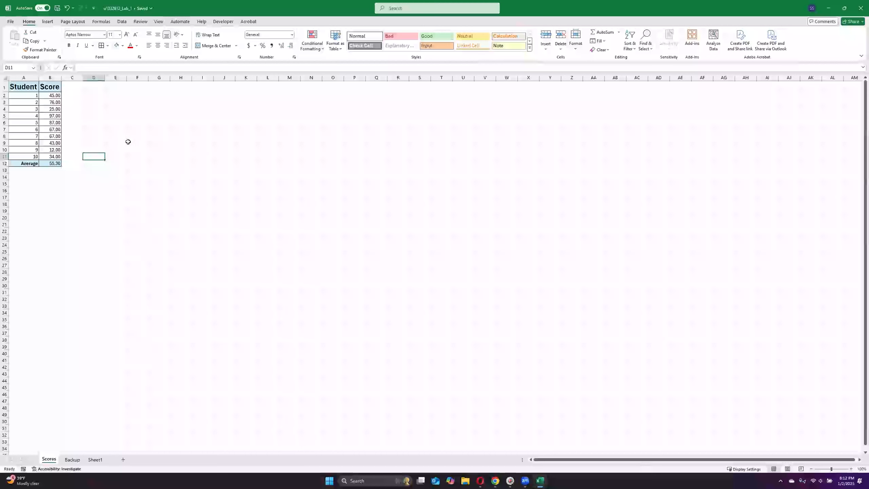
Step: Set the table range A1:B12 as the print area of the Scores sheet
drag(29, 86, 51, 161)
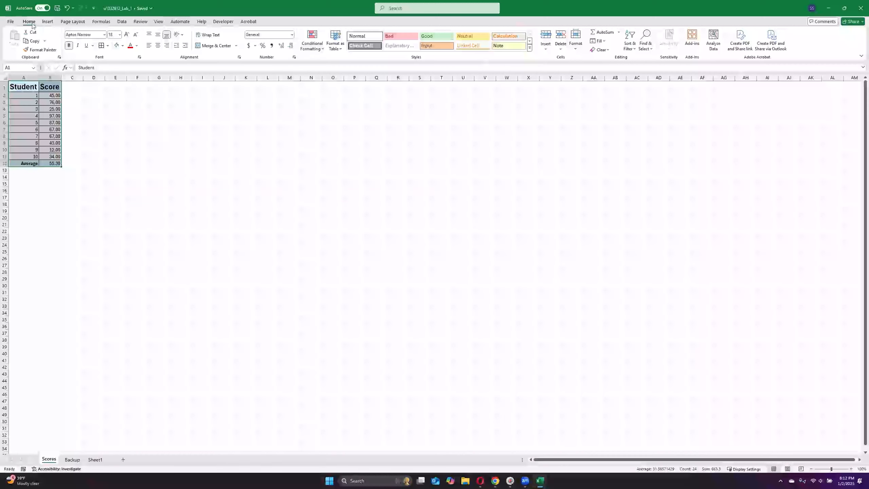
click(69, 22)
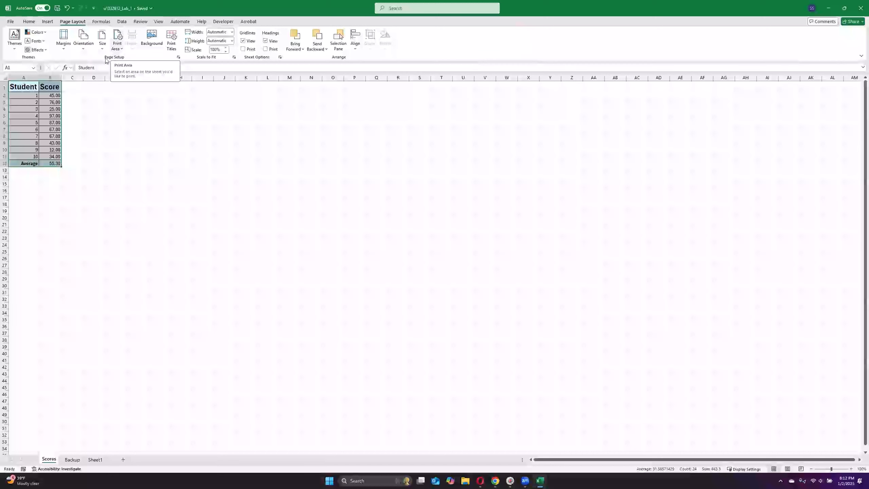
click(117, 46)
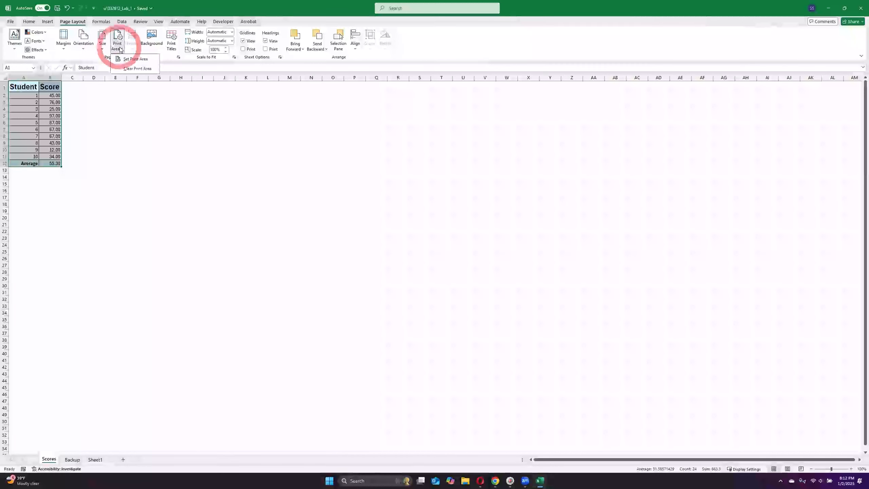
click(136, 59)
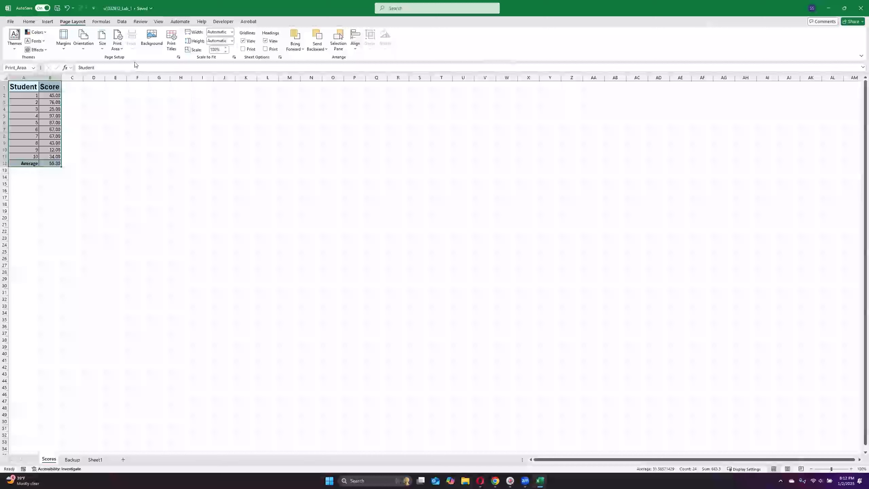
Step: Hide the gridlines on the Scores sheet and open the page layout options
click(158, 23)
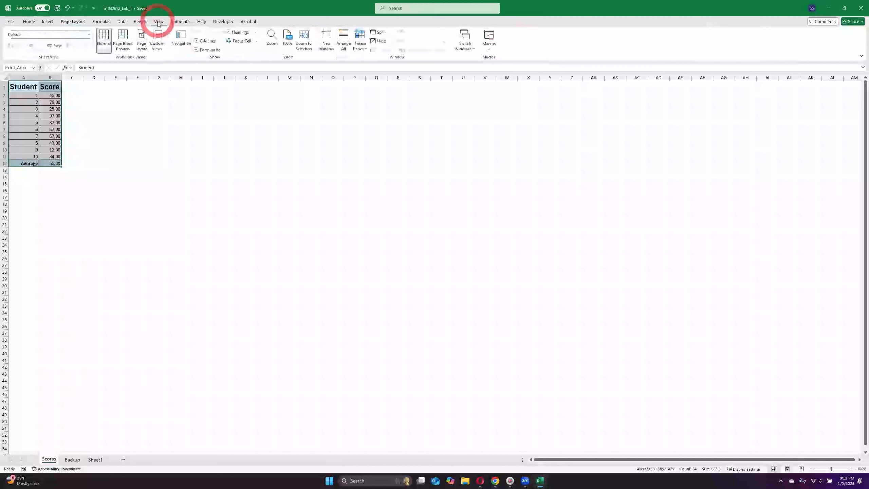
click(196, 42)
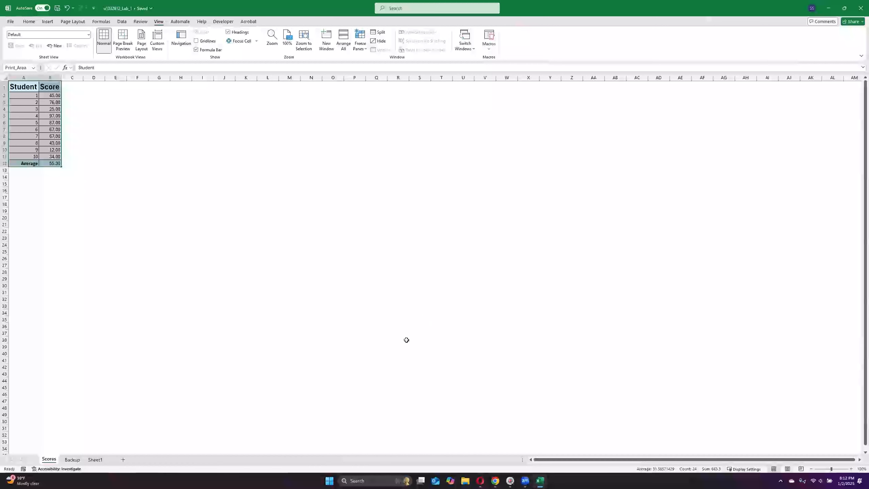
click(73, 22)
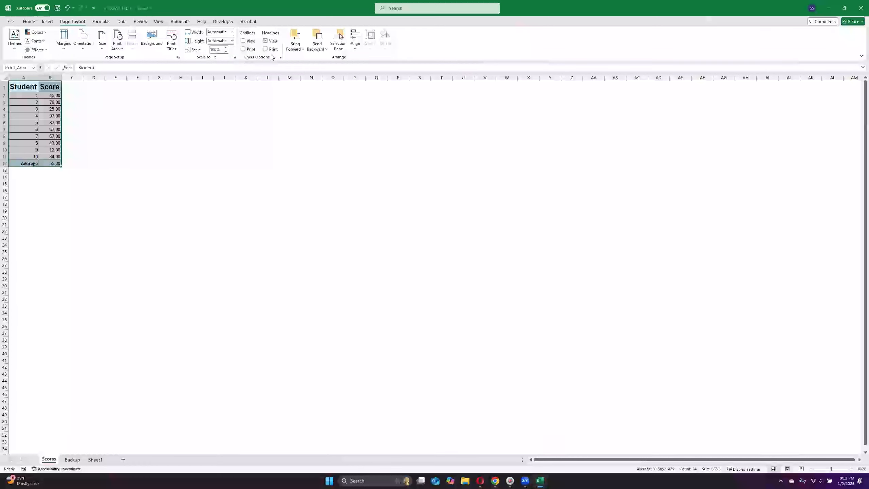
Step: Check the print preview of the Scores sheet with its print area and hidden gridlines, and return to the worksheet
click(243, 41)
click(10, 22)
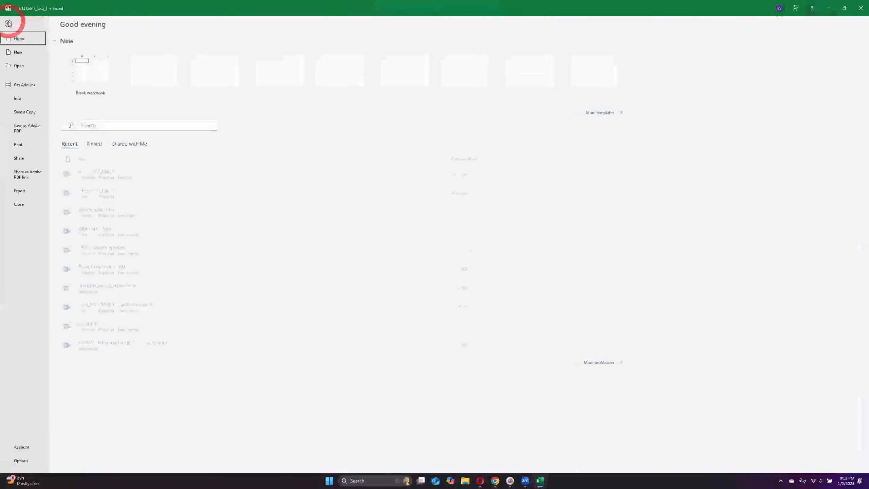
click(19, 144)
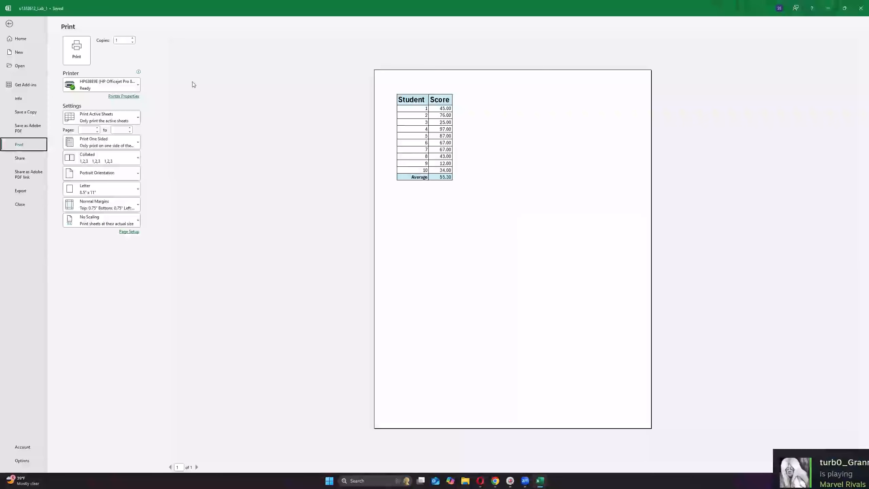
click(10, 24)
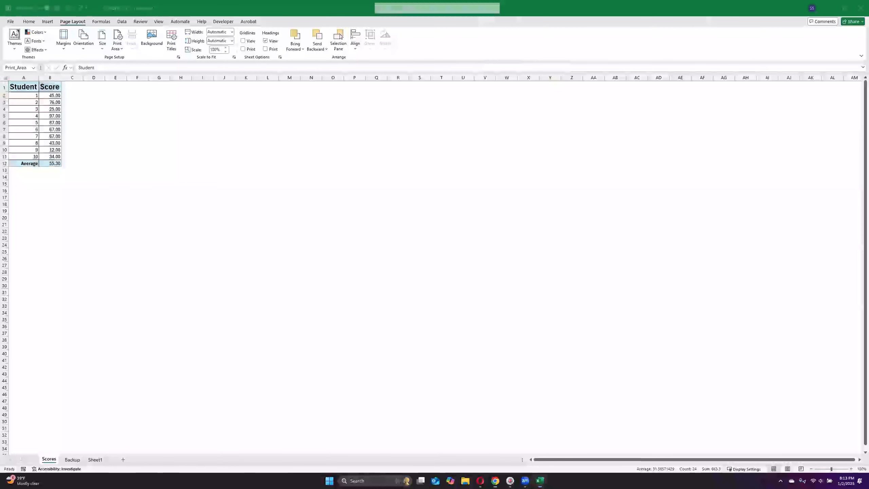
Step: Switch to the Guided Lab 1 assignment page in the browser and review the covered skills and the Finish & Submit Assignment instructions
drag(389, 0, 389, 94)
click(593, 87)
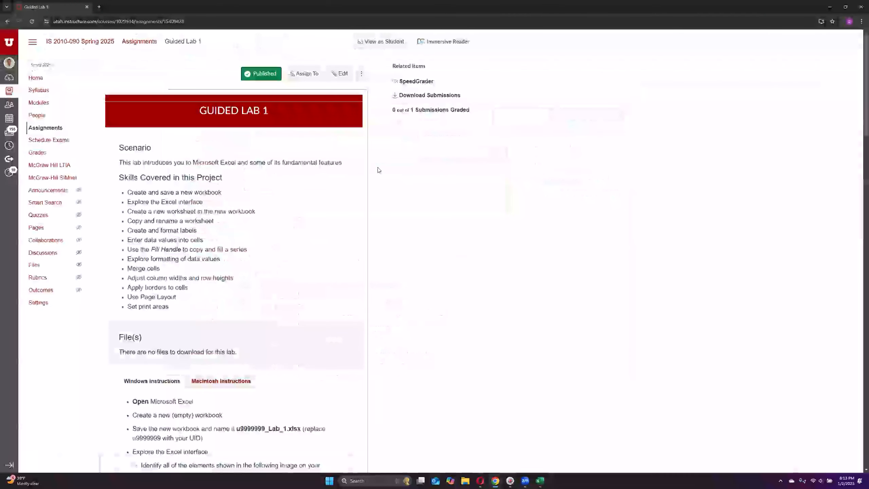
scroll(378, 167, down, 1)
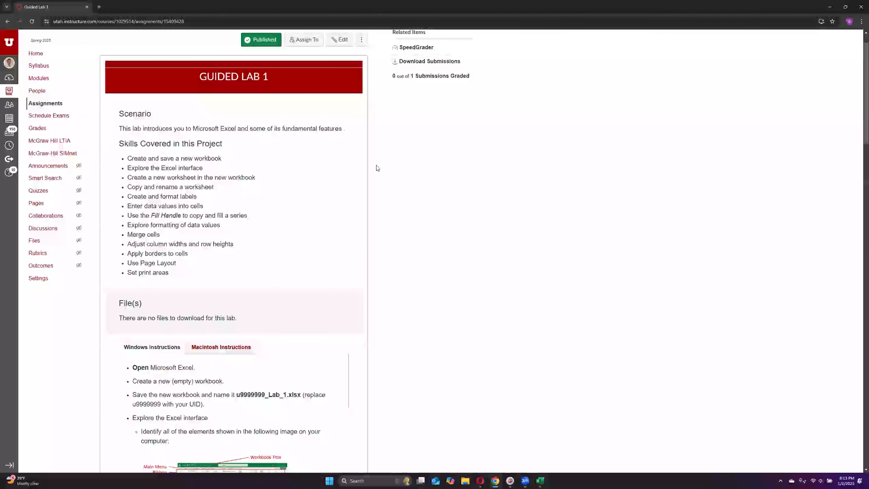
scroll(253, 269, down, 1)
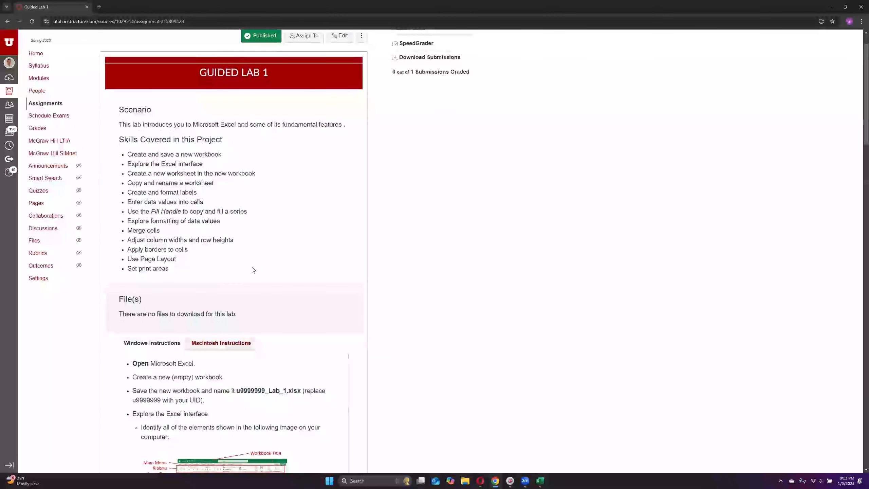
scroll(253, 269, down, 20)
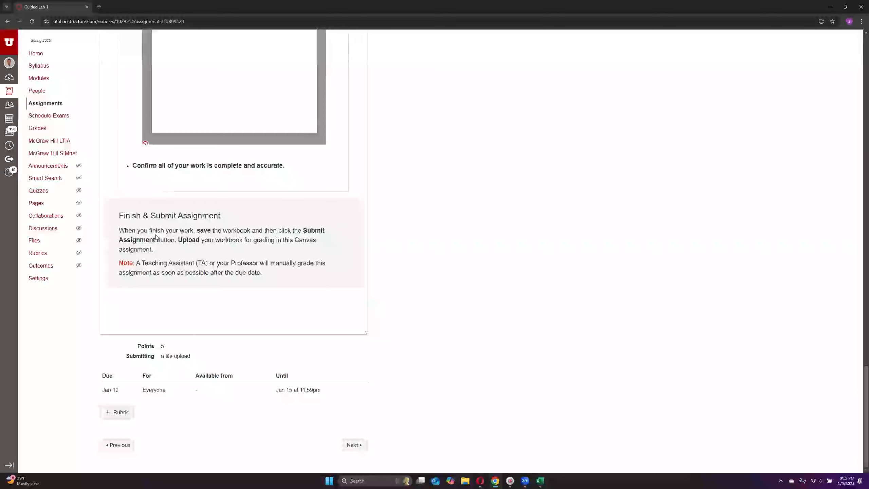
scroll(340, 369, up, 20)
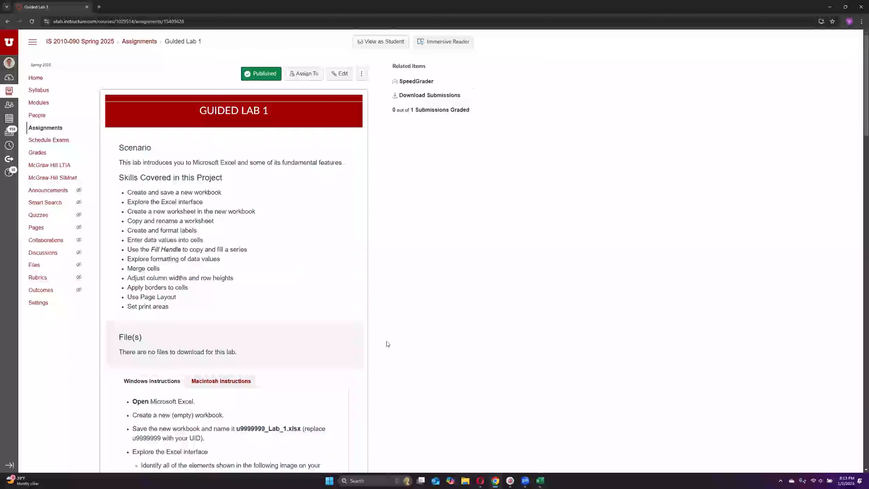
Step: Locate the saved lab workbook in the Desktop folder using File Explorer, and return to the Scores sheet in Excel
click(466, 481)
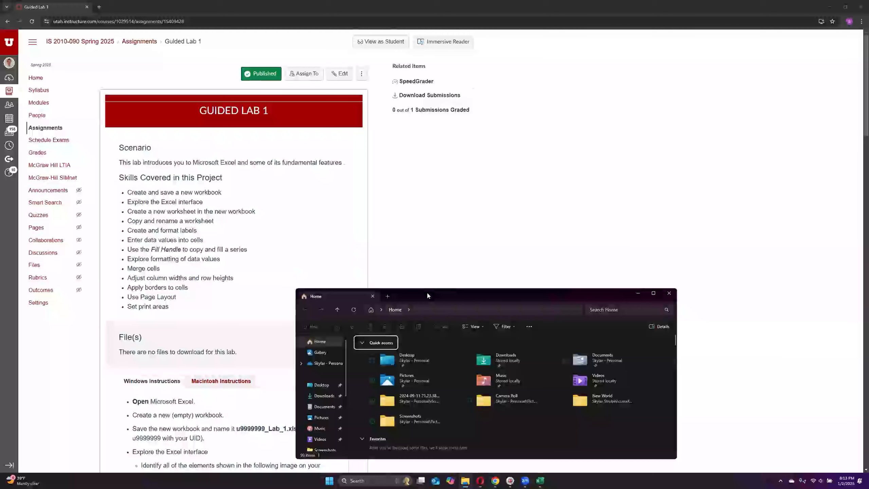
drag(428, 294, 365, 116)
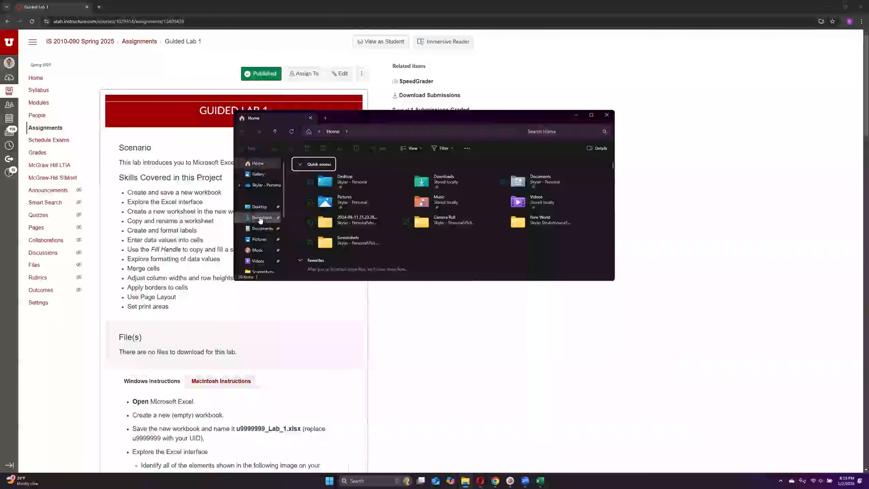
click(256, 207)
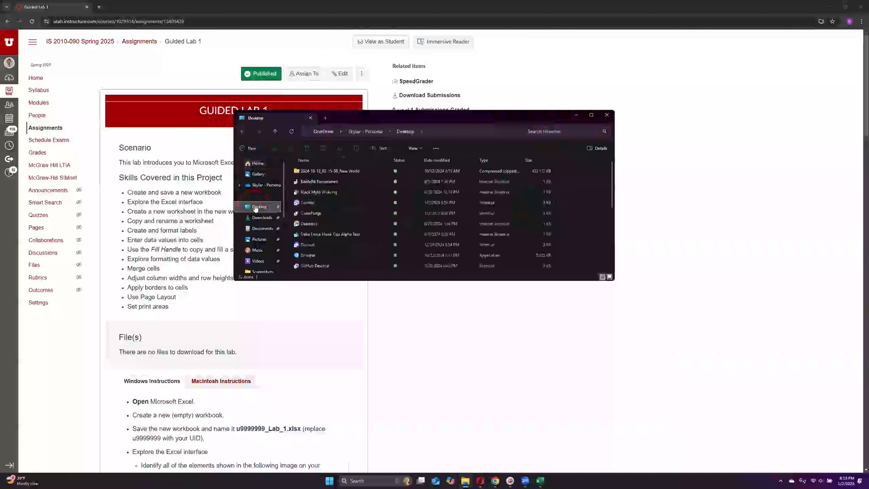
scroll(348, 215, down, 5)
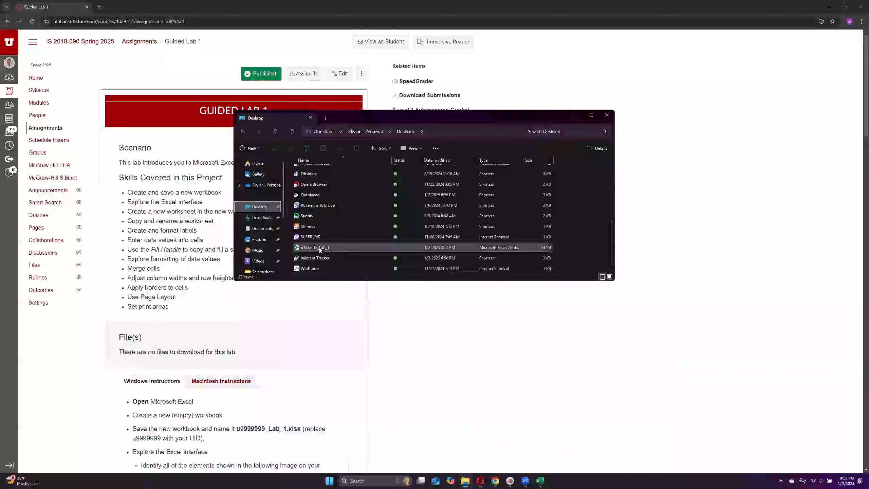
right_click(316, 247)
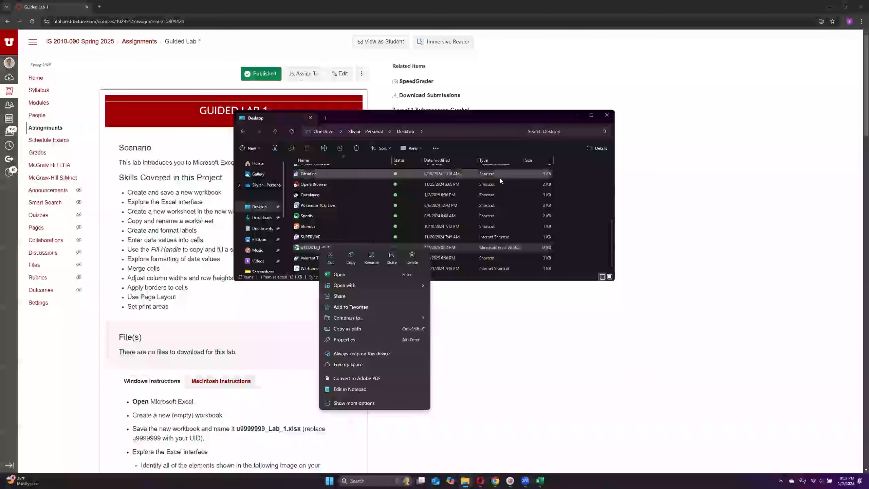
click(577, 182)
scroll(475, 235, up, 5)
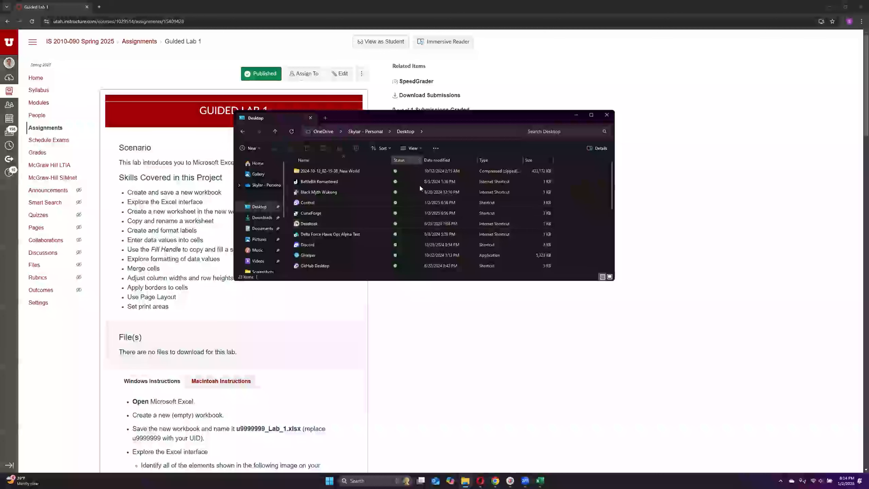
click(607, 115)
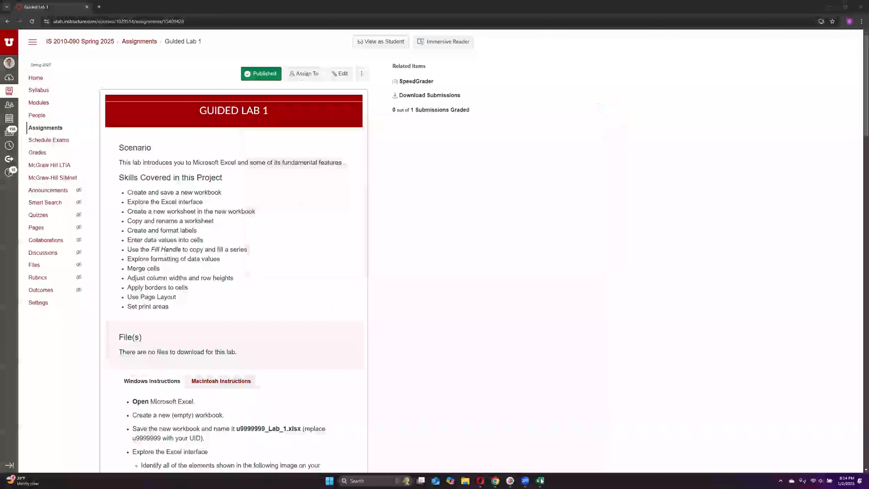
click(540, 481)
click(181, 170)
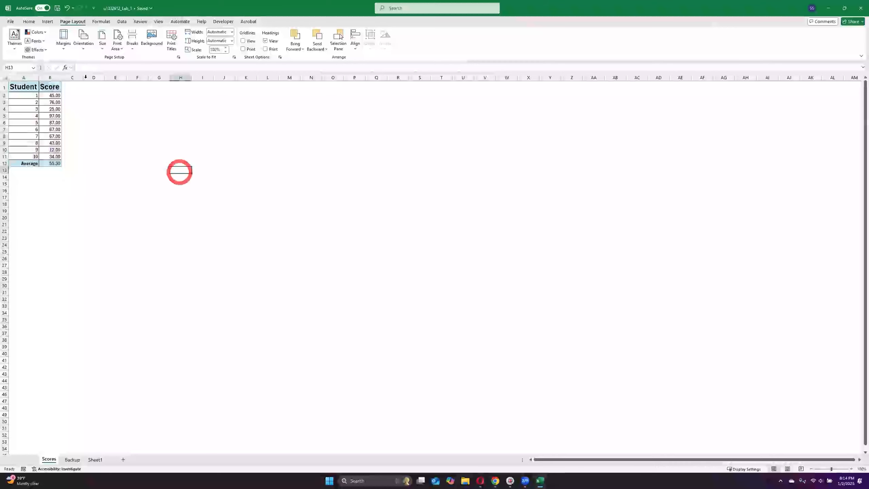